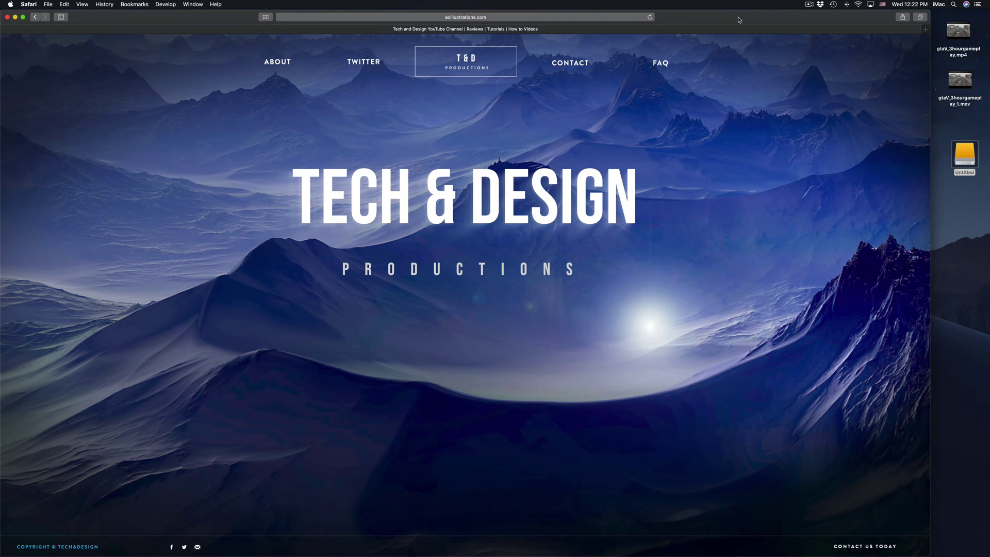
- Open Disk Utility and collapse the internal Fusion Drive and the external Seagate Backup+ drive in the device list
{"action": "mouse_move", "coordinate": [570, 555]}
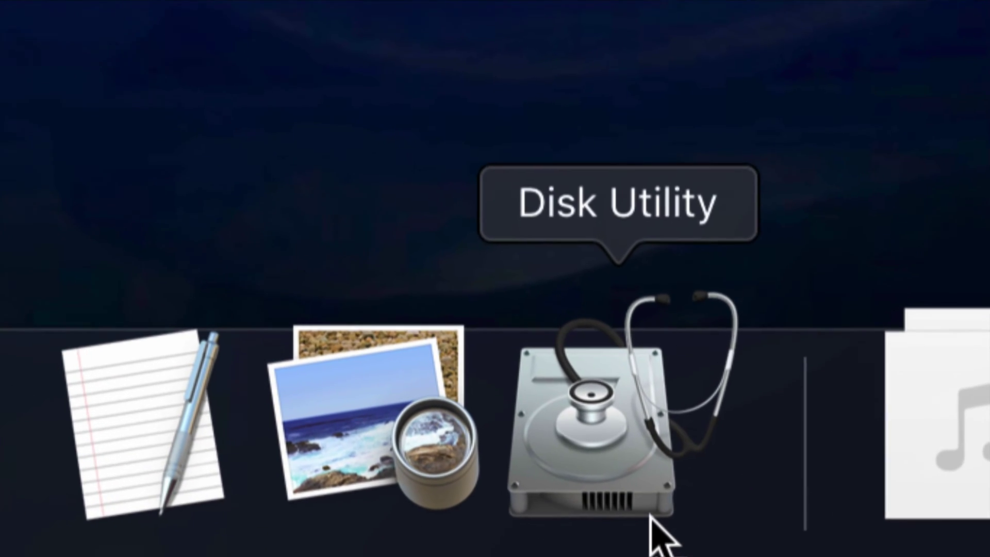
{"action": "left_click", "coordinate": [652, 524]}
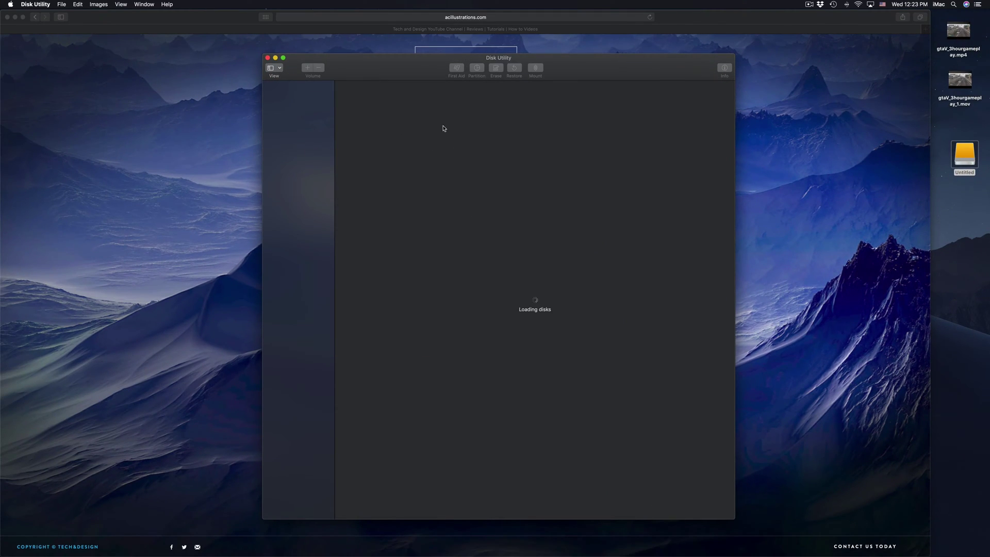
{"action": "left_click_drag", "start_coordinate": [428, 75], "coordinate": [409, 78]}
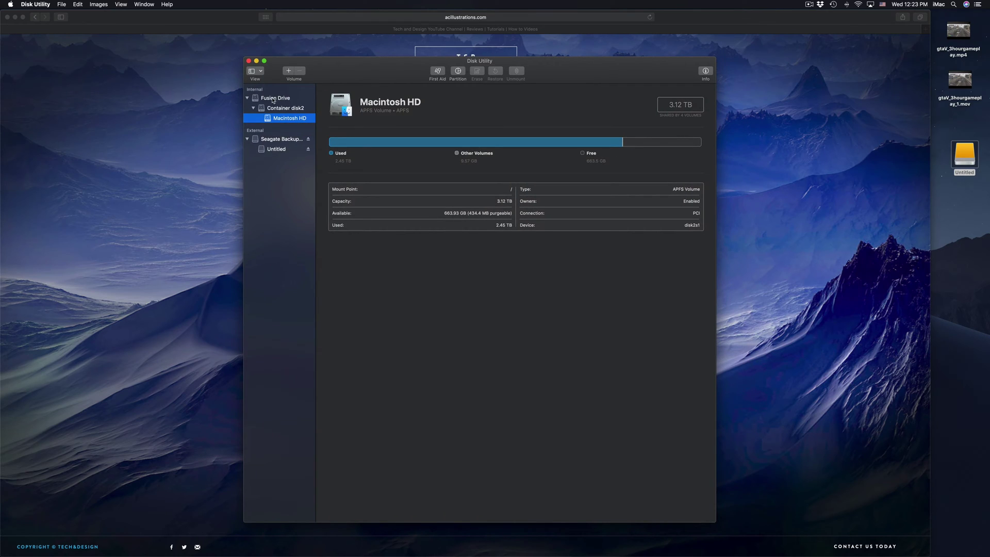
{"action": "left_click", "coordinate": [248, 98]}
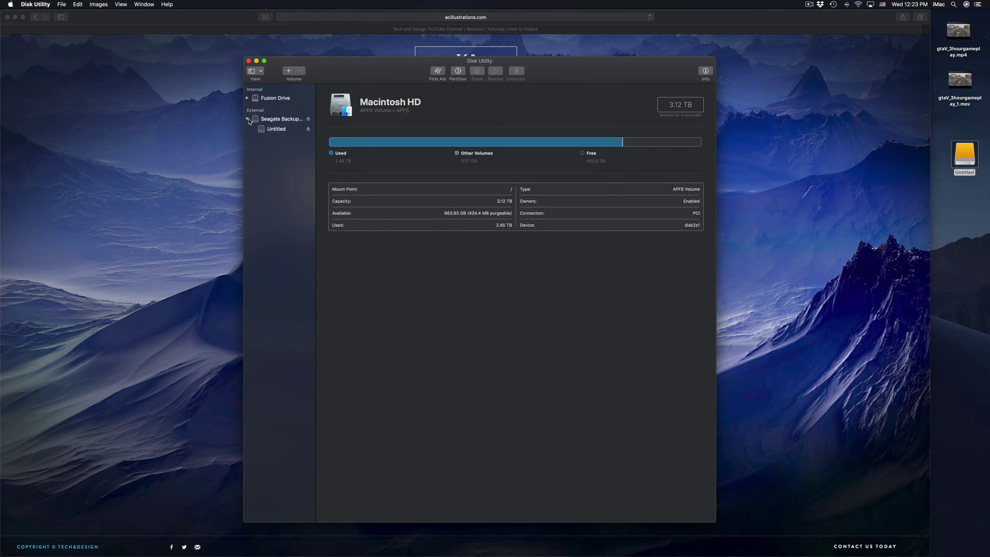
{"action": "left_click", "coordinate": [248, 119]}
{"action": "left_click_drag", "start_coordinate": [574, 77], "coordinate": [574, 86]}
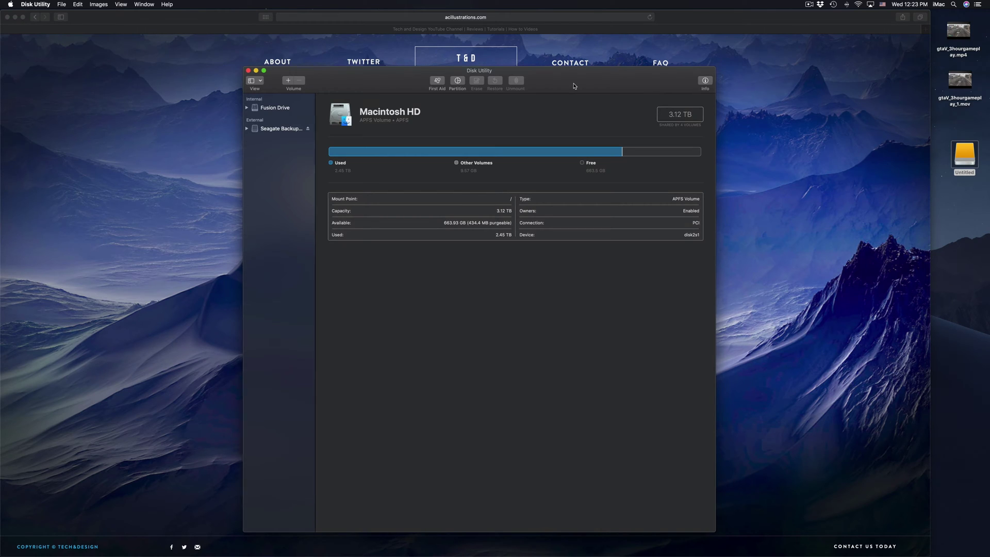
{"action": "left_click_drag", "start_coordinate": [574, 86], "coordinate": [575, 81]}
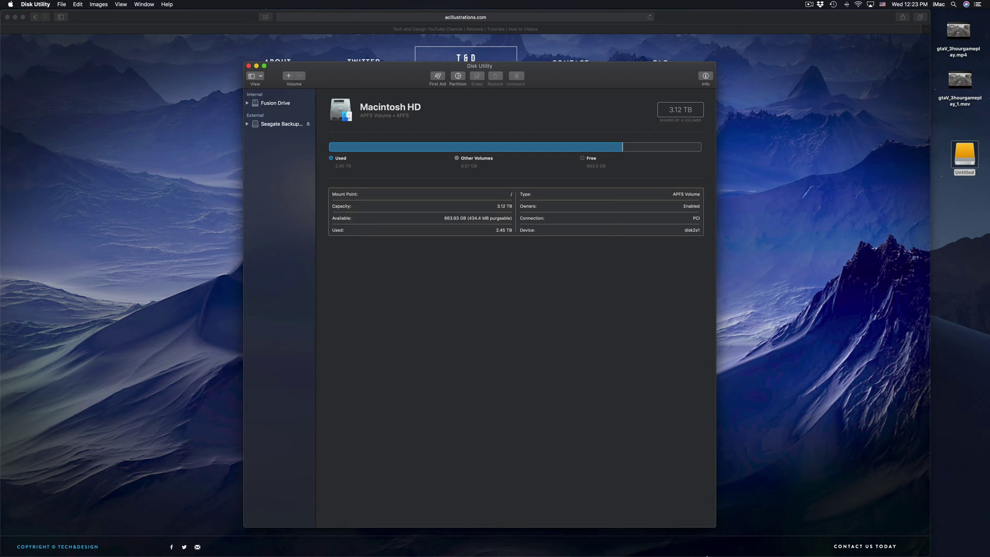
- Search Spotlight for "disk" and choose Disk Utility from the results
{"action": "mouse_move", "coordinate": [704, 555]}
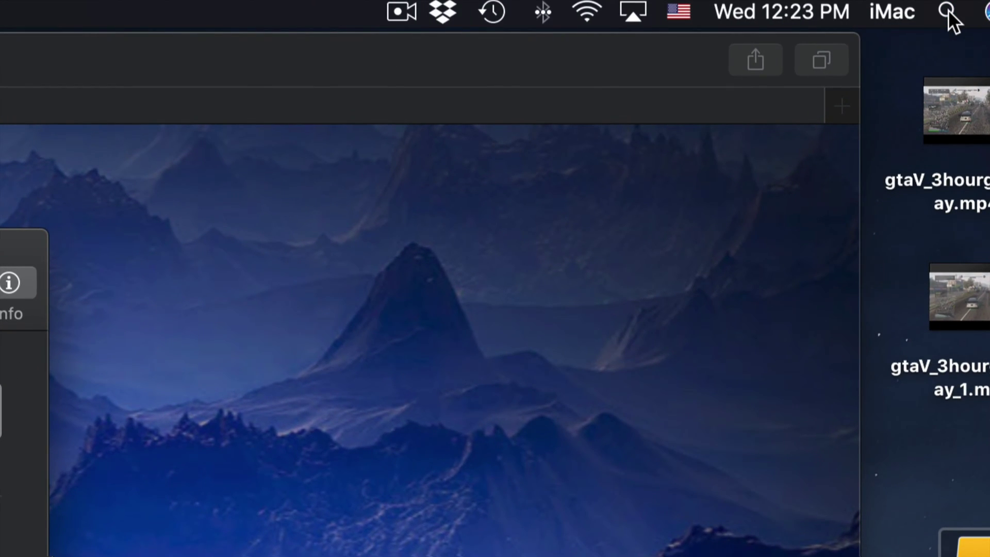
{"action": "left_click", "coordinate": [948, 11]}
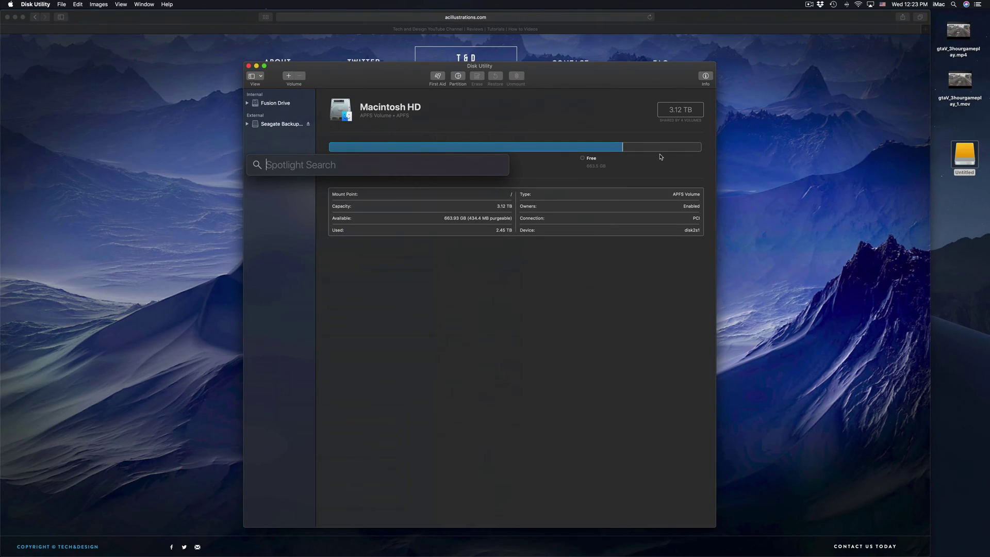
{"action": "type", "text": "disk"}
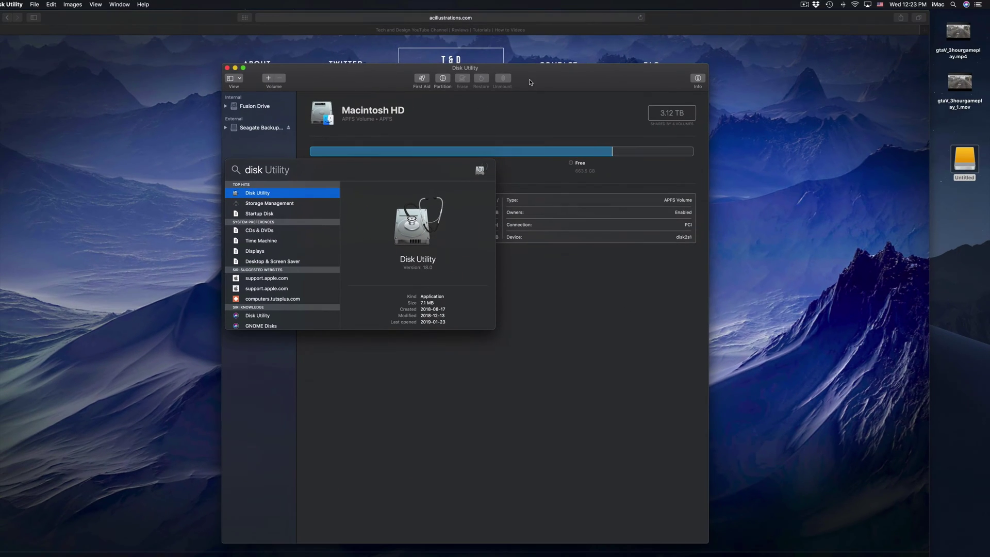
{"action": "left_click", "coordinate": [243, 200]}
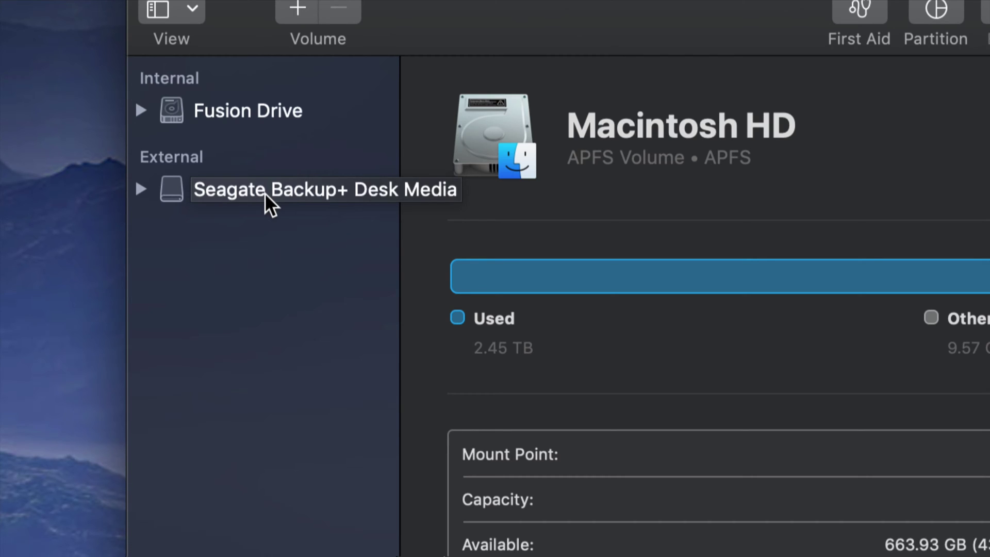
- Expand the external Seagate Backup+ drive and select the physical drive itself rather than its Untitled volume
{"action": "left_click", "coordinate": [142, 189]}
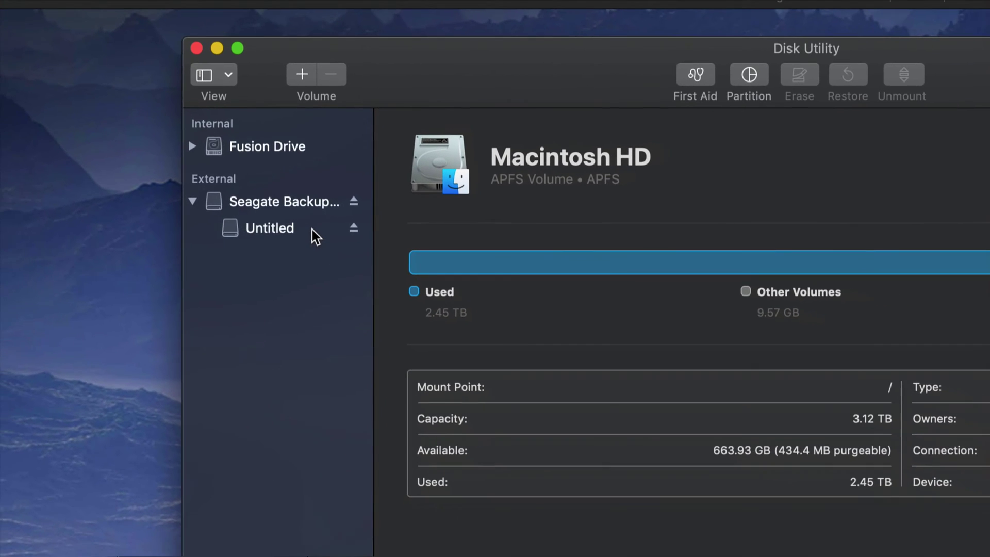
{"action": "left_click_drag", "start_coordinate": [588, 60], "coordinate": [472, 51]}
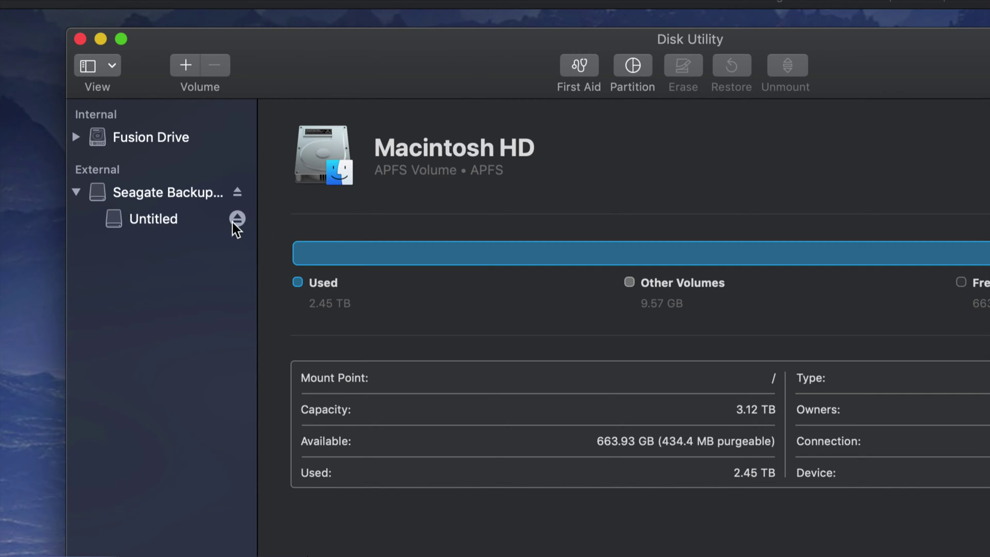
{"action": "left_click", "coordinate": [137, 196]}
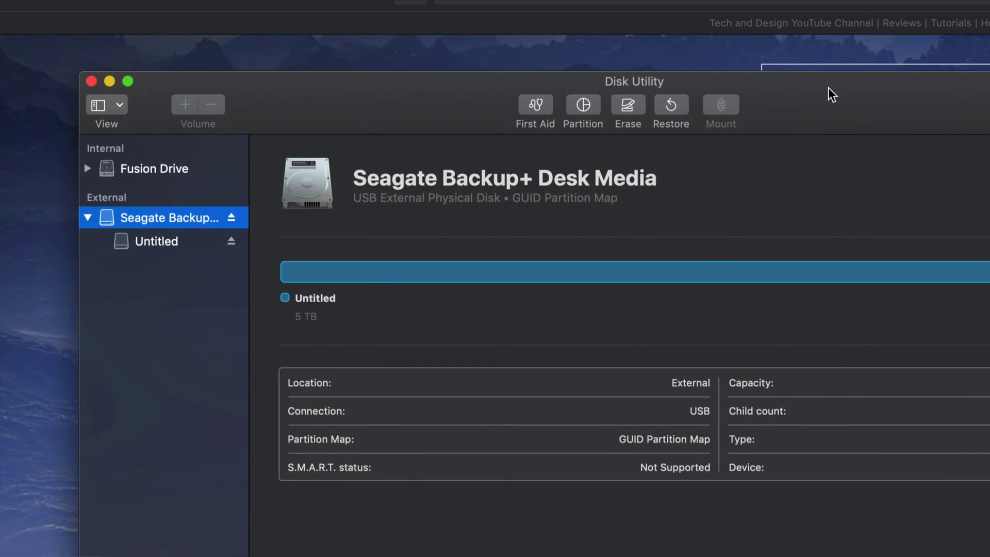
{"action": "left_click_drag", "start_coordinate": [830, 72], "coordinate": [774, 49]}
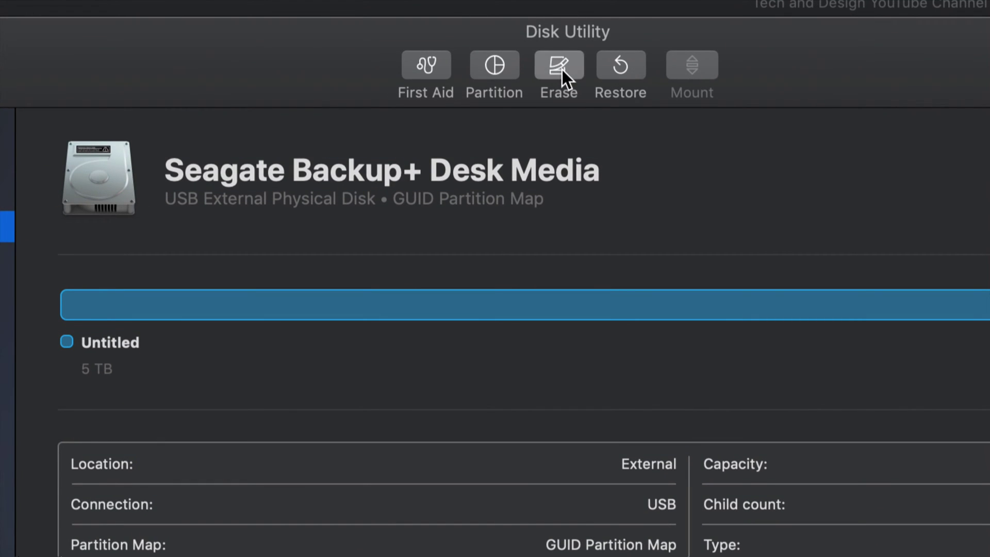
- Erase the Seagate Backup+ drive with the name Untitled, the ExFAT format and the GUID Partition Map scheme
{"action": "left_click", "coordinate": [562, 70]}
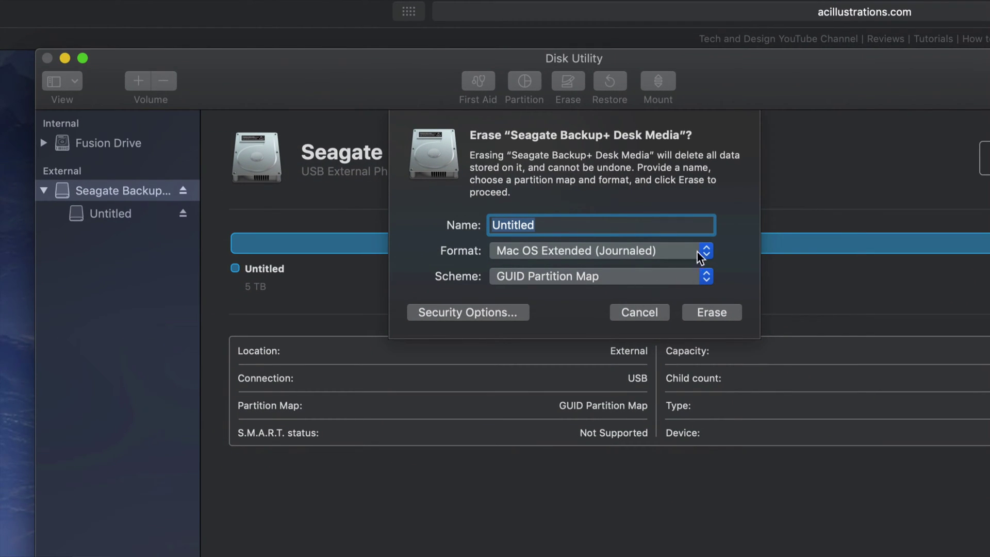
{"action": "left_click", "coordinate": [701, 250]}
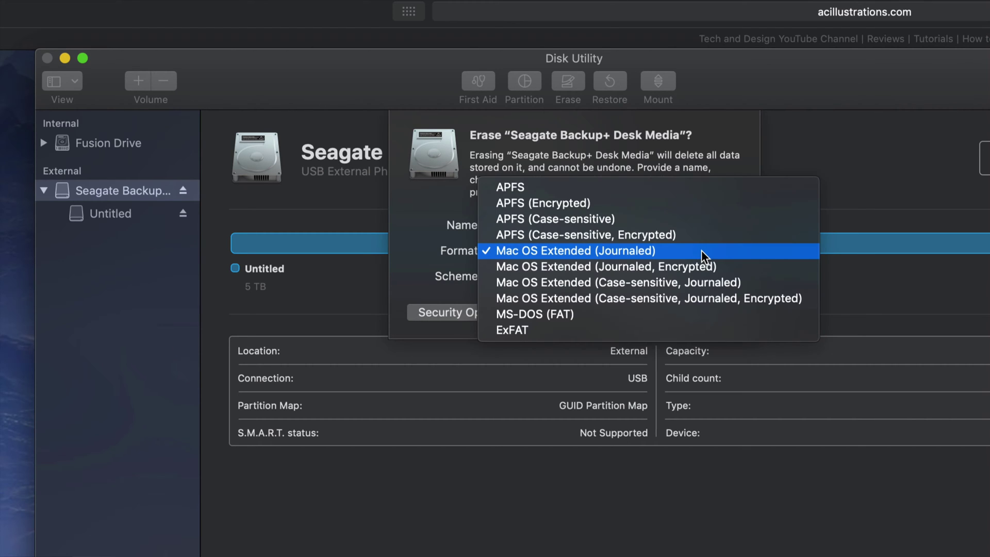
{"action": "left_click", "coordinate": [551, 333]}
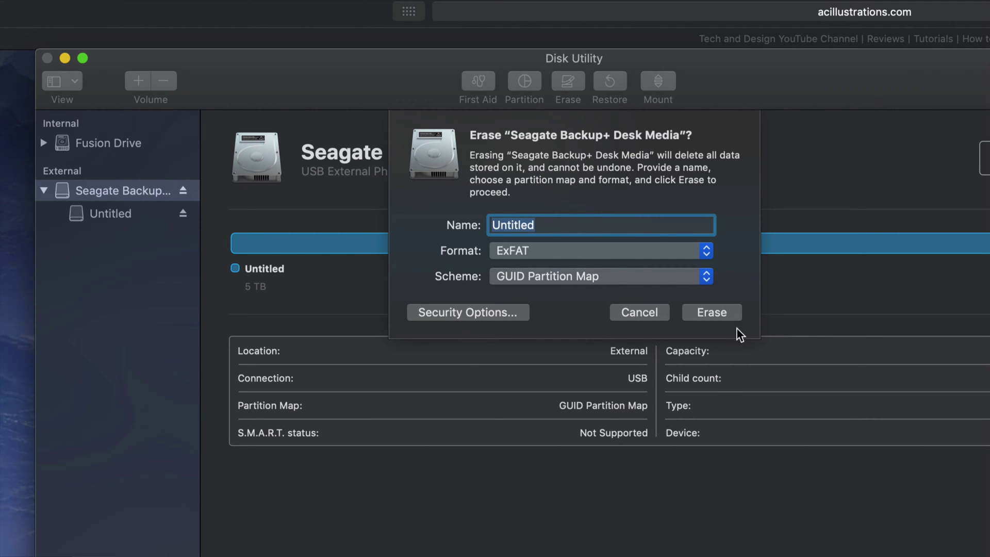
{"action": "left_click", "coordinate": [716, 316]}
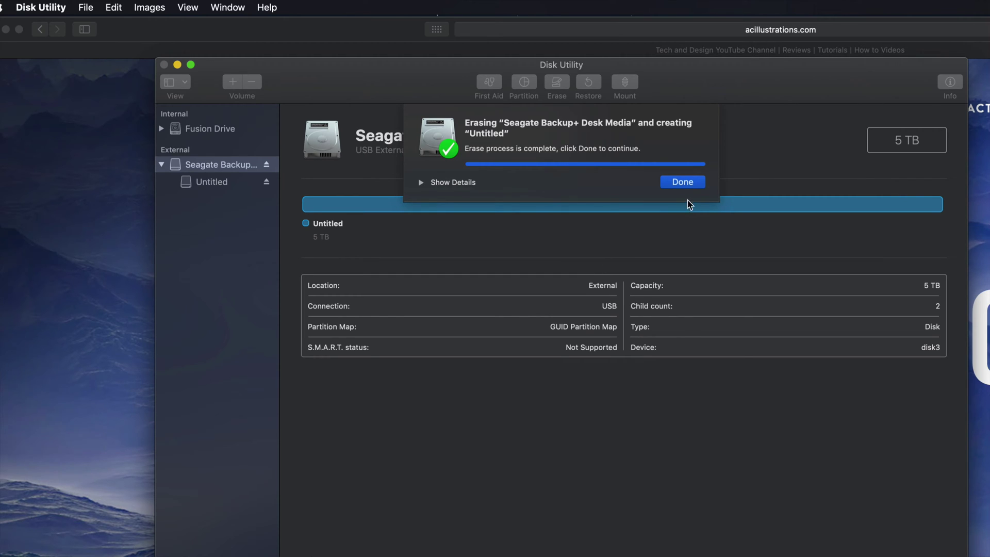
{"action": "left_click", "coordinate": [684, 183]}
{"action": "left_click_drag", "start_coordinate": [713, 94], "coordinate": [681, 85]}
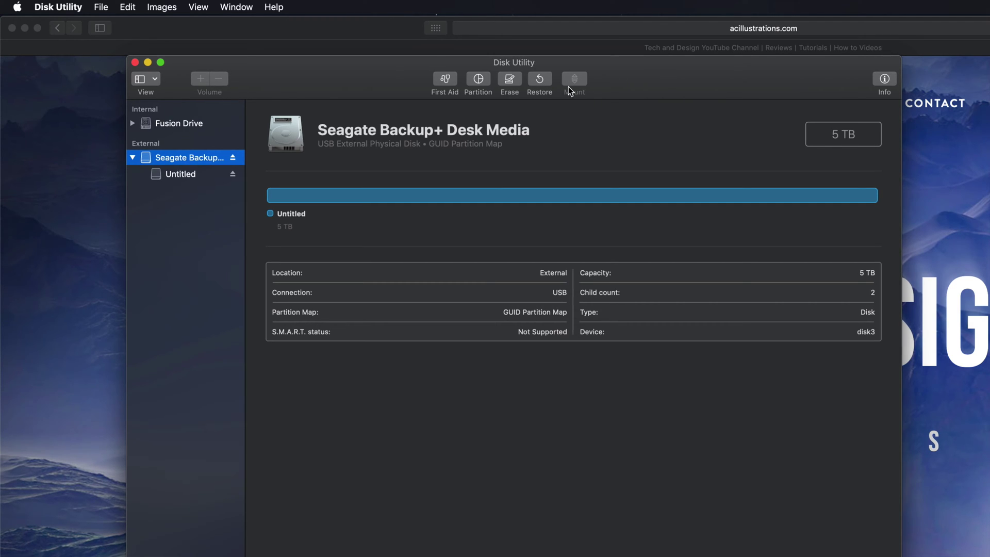
{"action": "left_click", "coordinate": [509, 84]}
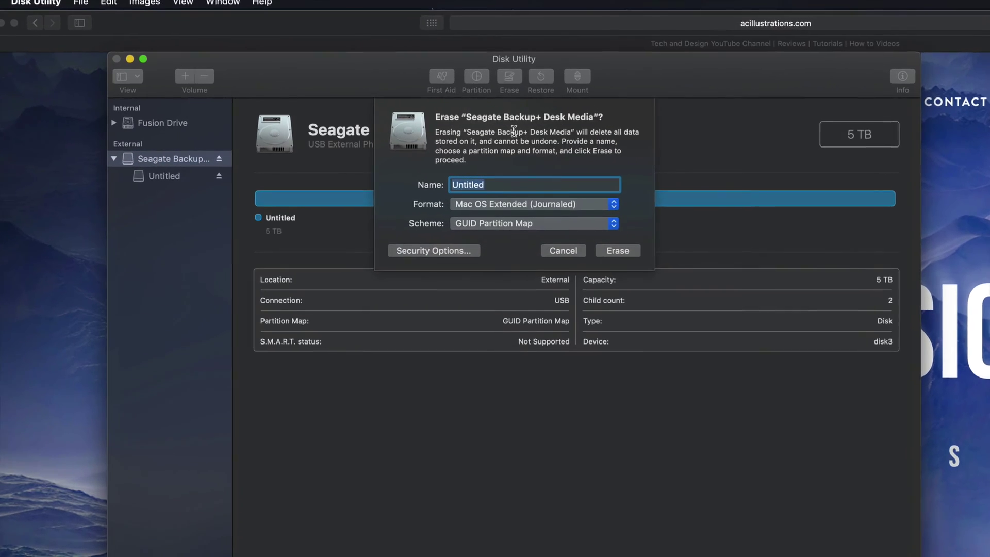
{"action": "left_click", "coordinate": [578, 204]}
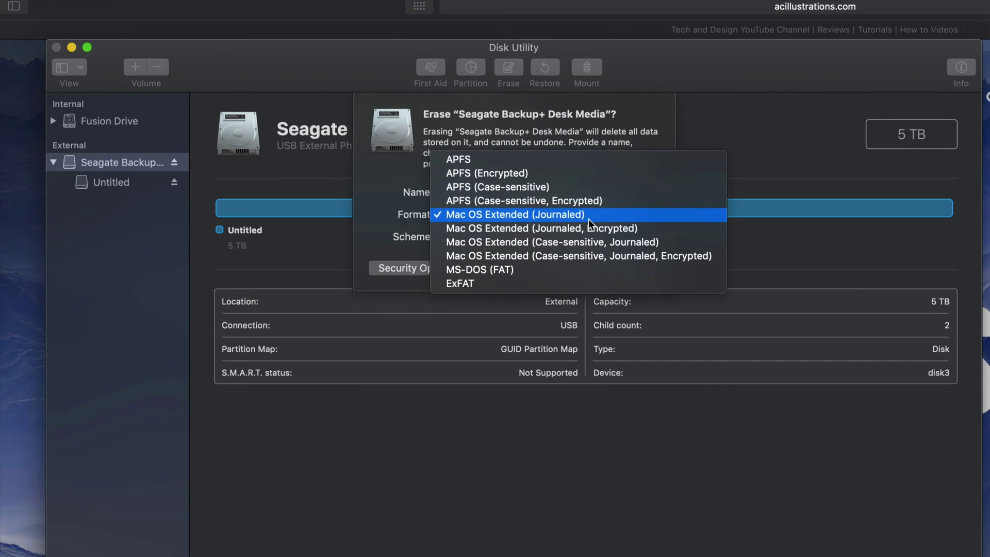
{"action": "left_click", "coordinate": [571, 215]}
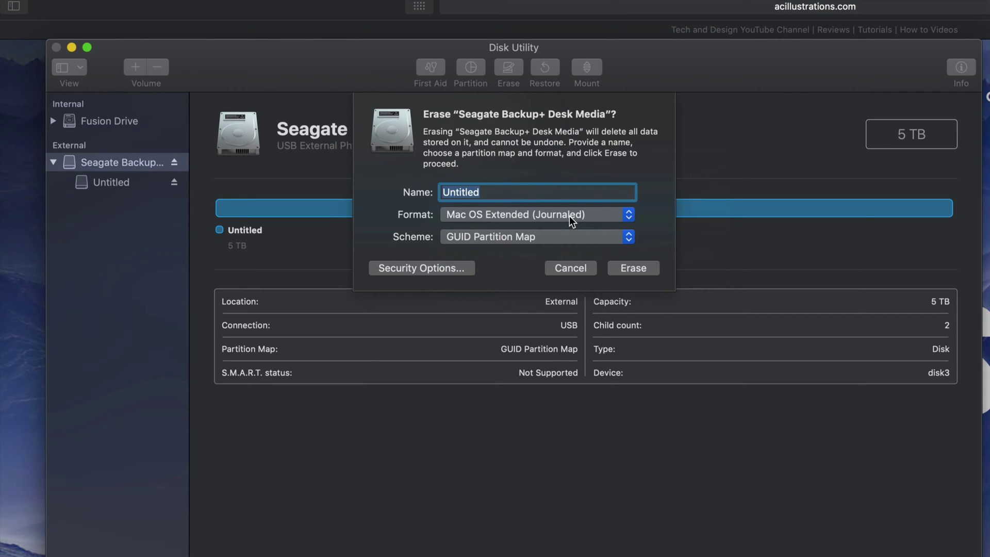
{"action": "left_click", "coordinate": [569, 215]}
{"action": "left_click", "coordinate": [564, 215]}
{"action": "left_click", "coordinate": [627, 214]}
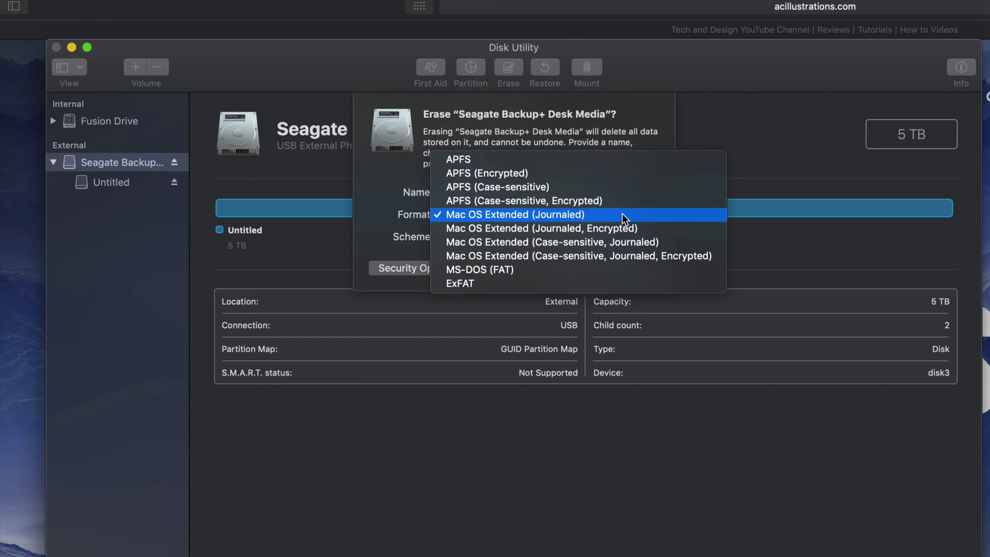
{"action": "left_click", "coordinate": [482, 282]}
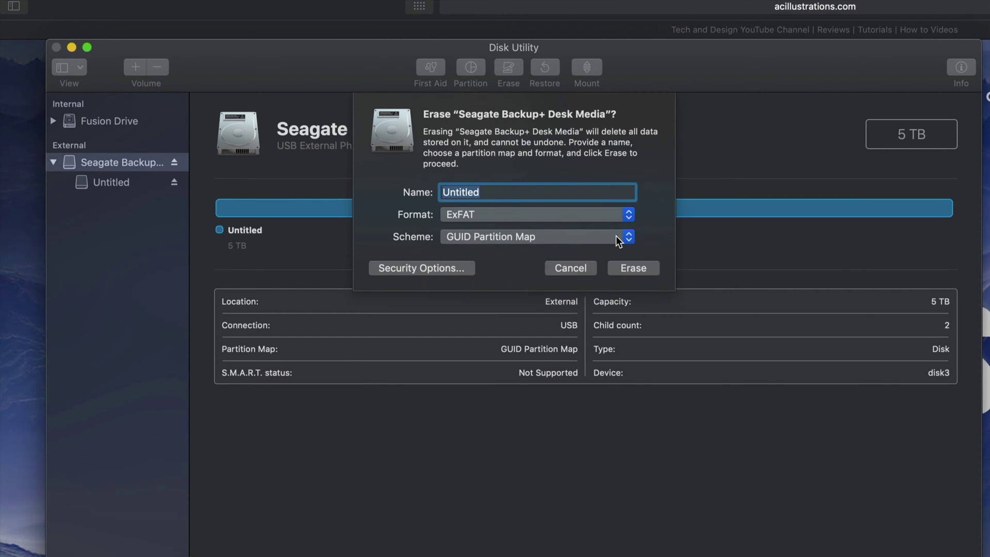
{"action": "left_click", "coordinate": [614, 236]}
{"action": "left_click", "coordinate": [522, 250]}
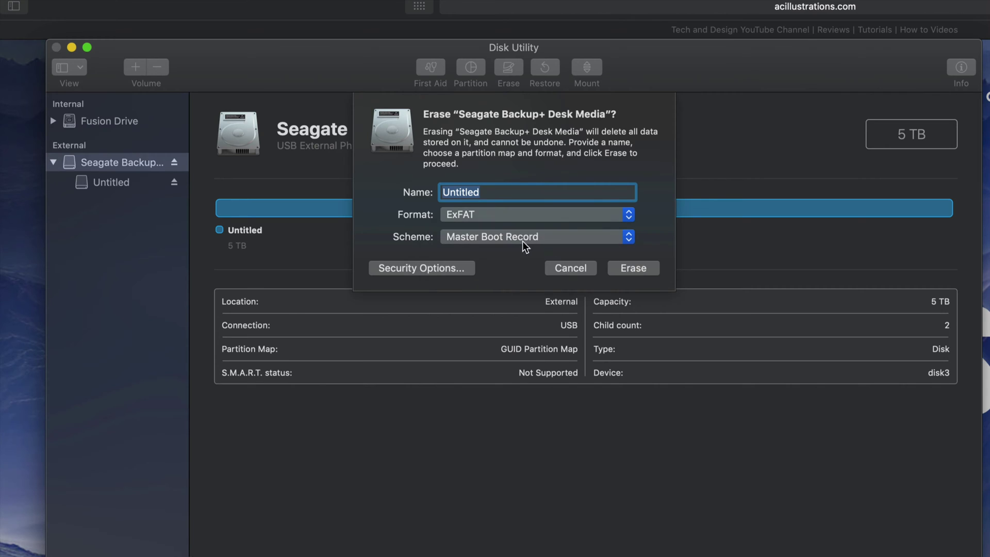
{"action": "left_click", "coordinate": [520, 242]}
{"action": "left_click", "coordinate": [524, 240]}
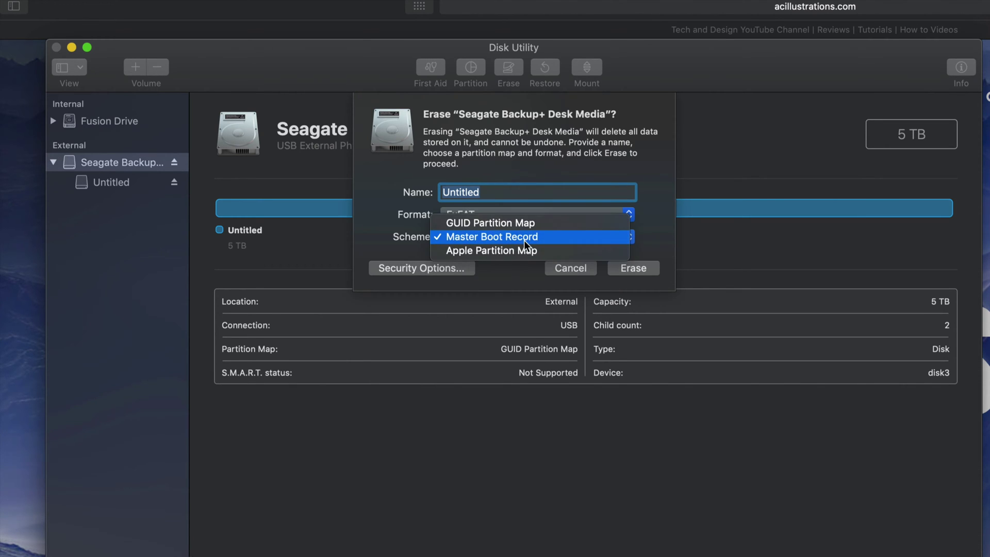
{"action": "left_click", "coordinate": [531, 223]}
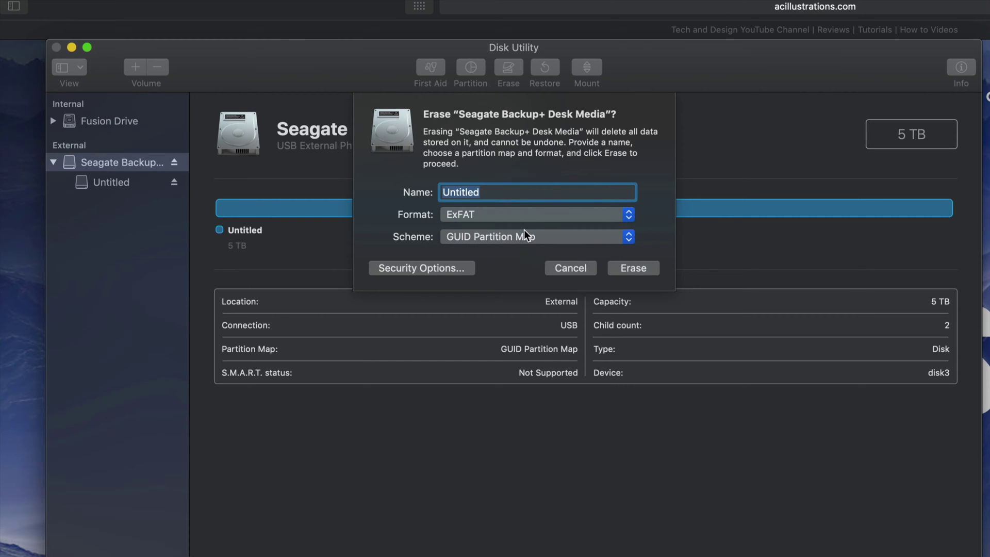
{"action": "left_click", "coordinate": [552, 268]}
- Erase the Seagate Backup+ drive as Untitled with the Mac OS Extended (Journaled) format and the GUID Partition Map scheme
{"action": "left_click", "coordinate": [508, 67]}
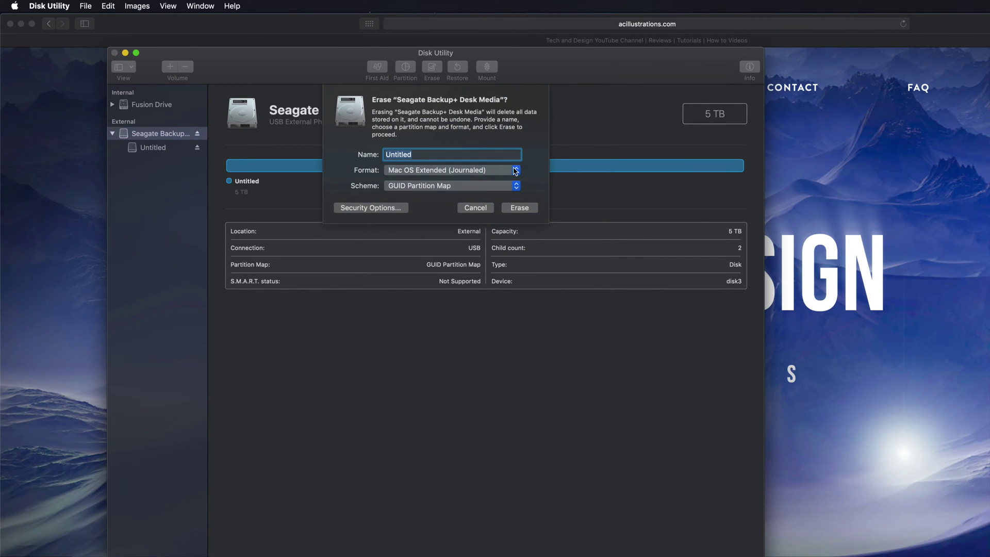
{"action": "left_click", "coordinate": [516, 171]}
{"action": "left_click", "coordinate": [505, 172]}
{"action": "left_click", "coordinate": [519, 207]}
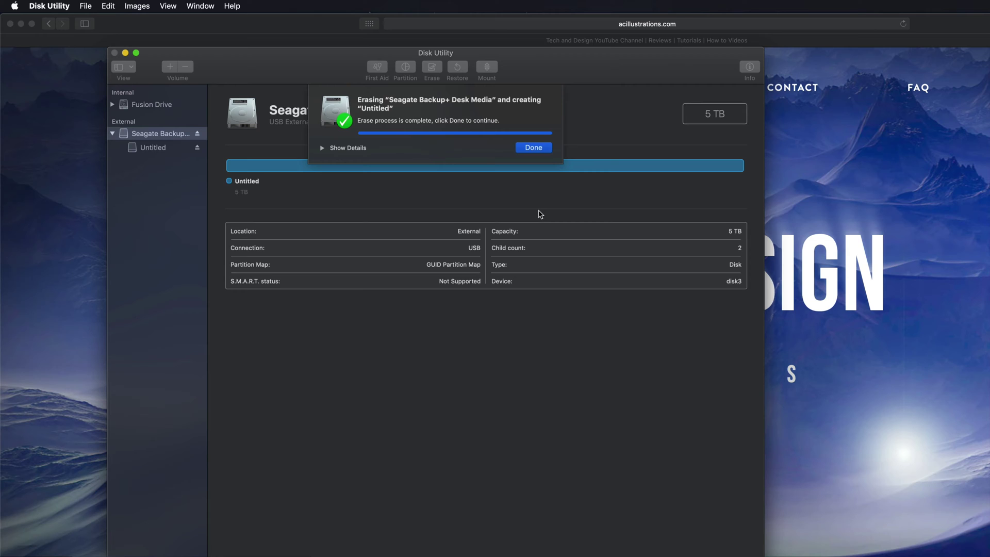
{"action": "left_click", "coordinate": [529, 149]}
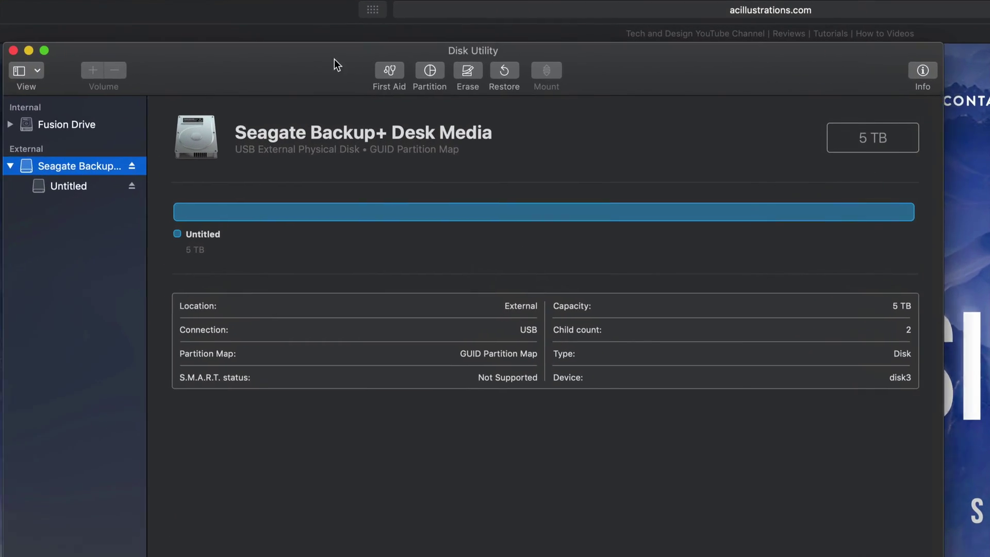
- Start partitioning the Seagate Backup+ drive and add a second partition, splitting it into two 2.5 TB halves
{"action": "left_click", "coordinate": [449, 69]}
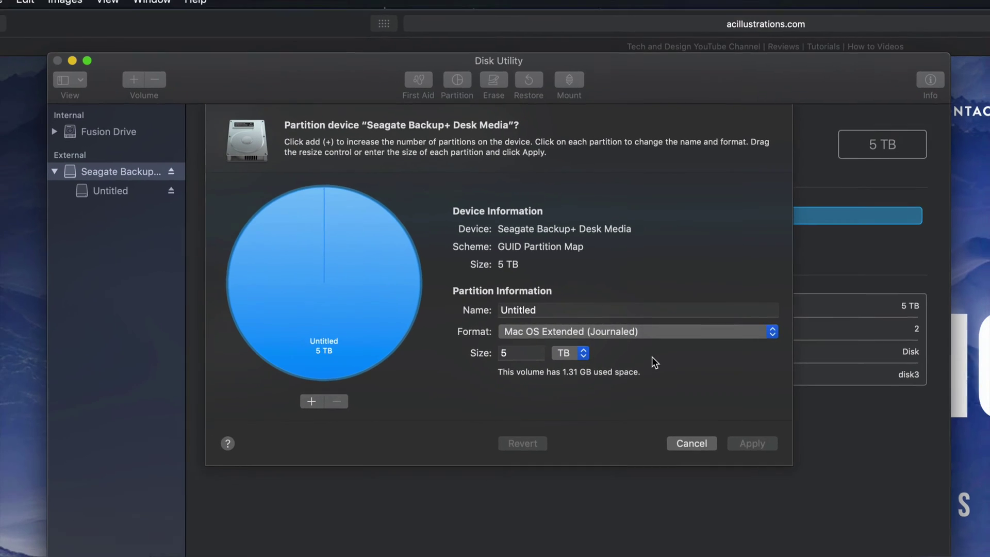
{"action": "left_click_drag", "start_coordinate": [648, 102], "coordinate": [635, 59]}
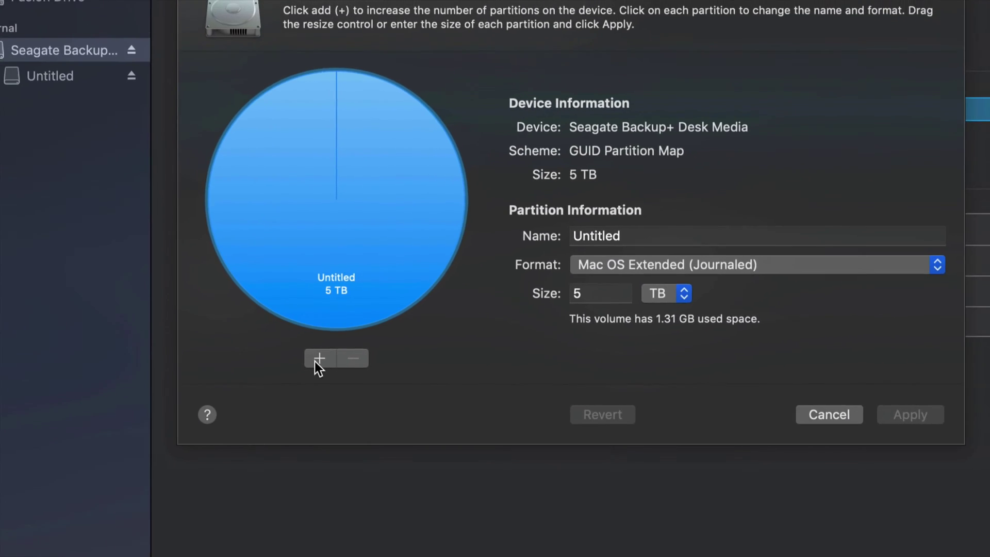
{"action": "left_click", "coordinate": [318, 360]}
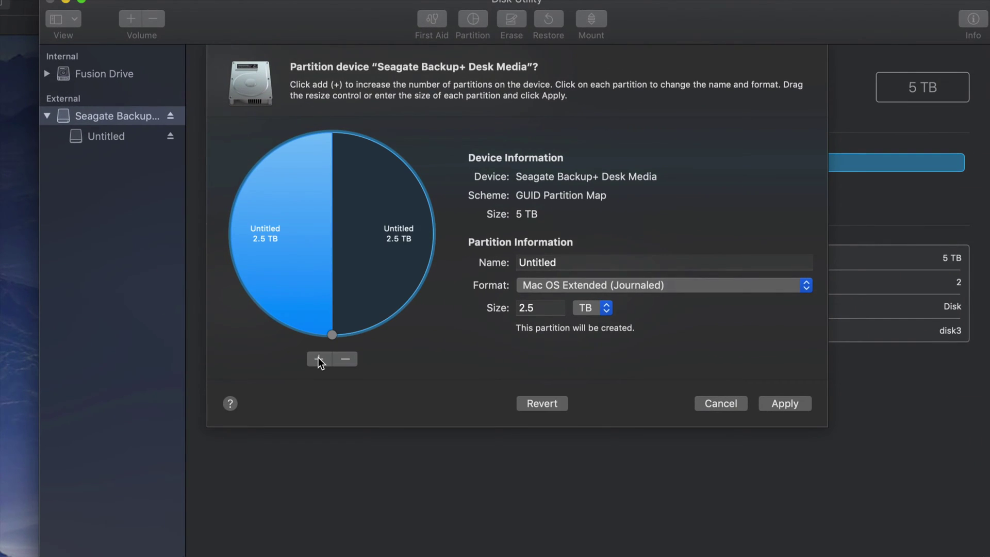
- Examine the details of both 2.5 TB partitions by selecting each half of the chart in turn
{"action": "left_click", "coordinate": [379, 219]}
{"action": "left_click", "coordinate": [302, 219]}
{"action": "left_click", "coordinate": [361, 218]}
{"action": "left_click", "coordinate": [317, 219]}
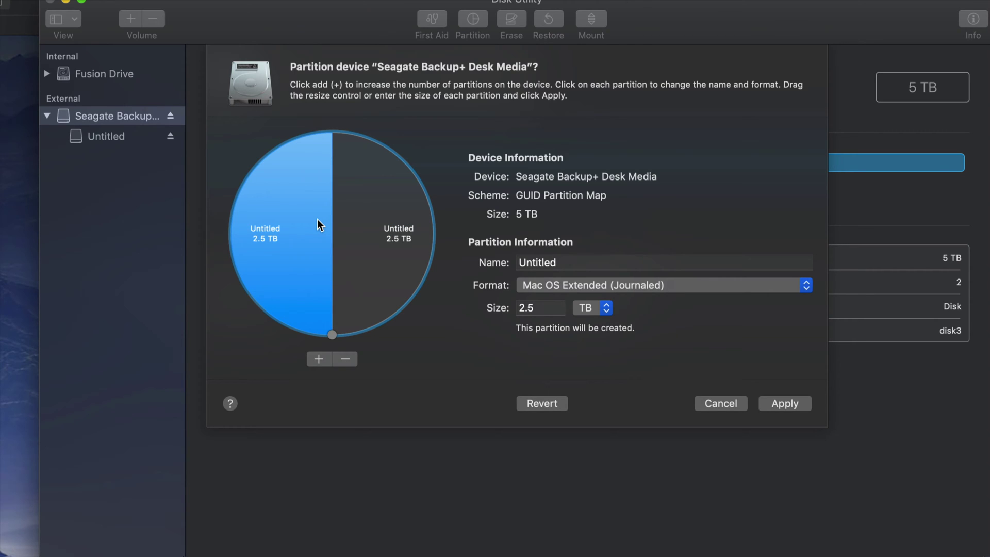
{"action": "left_click", "coordinate": [383, 229]}
{"action": "left_click", "coordinate": [315, 227]}
{"action": "left_click", "coordinate": [346, 227]}
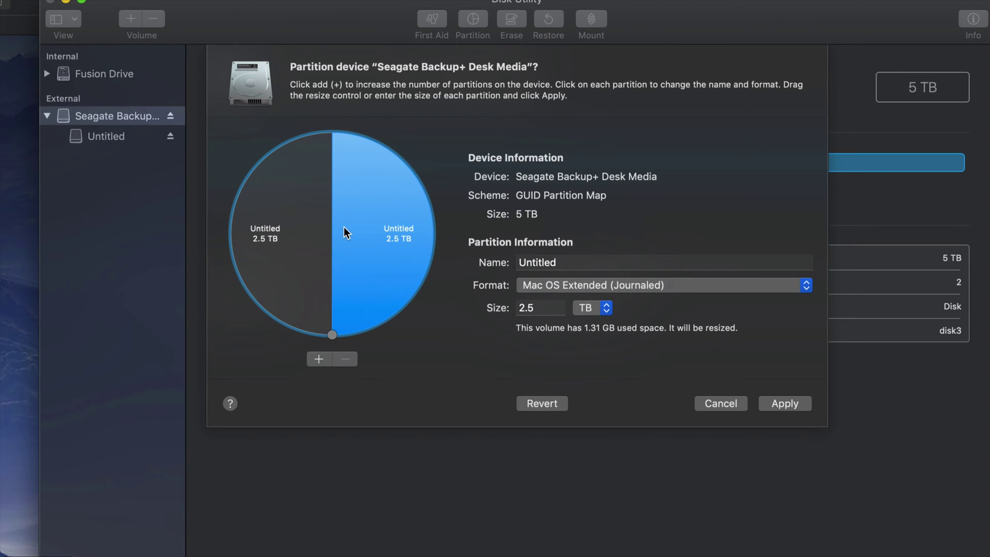
- Name the original 2.5 TB partition PC and set its format to ExFAT
{"action": "left_click", "coordinate": [259, 228]}
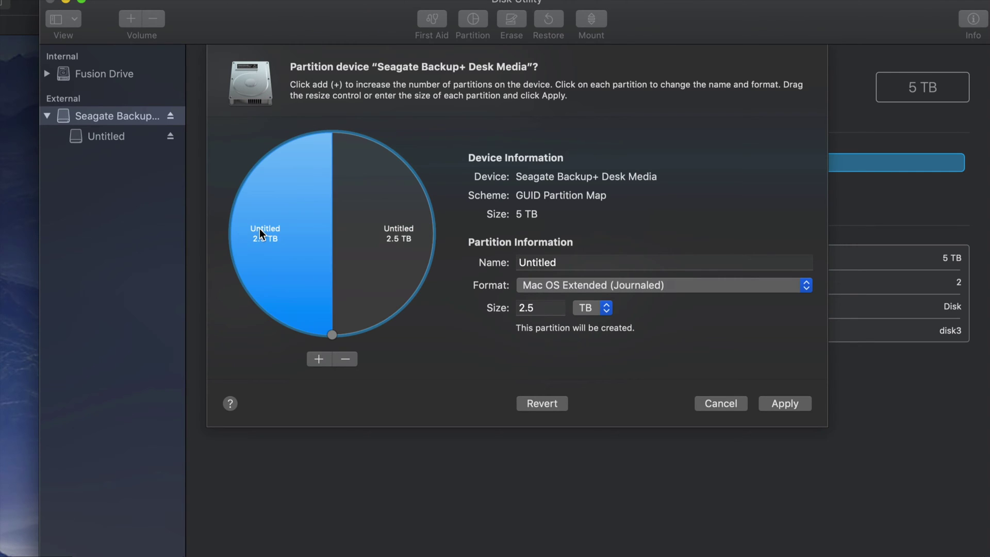
{"action": "left_click", "coordinate": [369, 231]}
{"action": "left_click_drag", "start_coordinate": [558, 264], "coordinate": [482, 261]}
{"action": "type", "text": "pc"}
{"action": "key", "text": "BackSpace"}
{"action": "key", "text": "BackSpace"}
{"action": "key", "text": "BackSpace"}
{"action": "type", "text": "PC"}
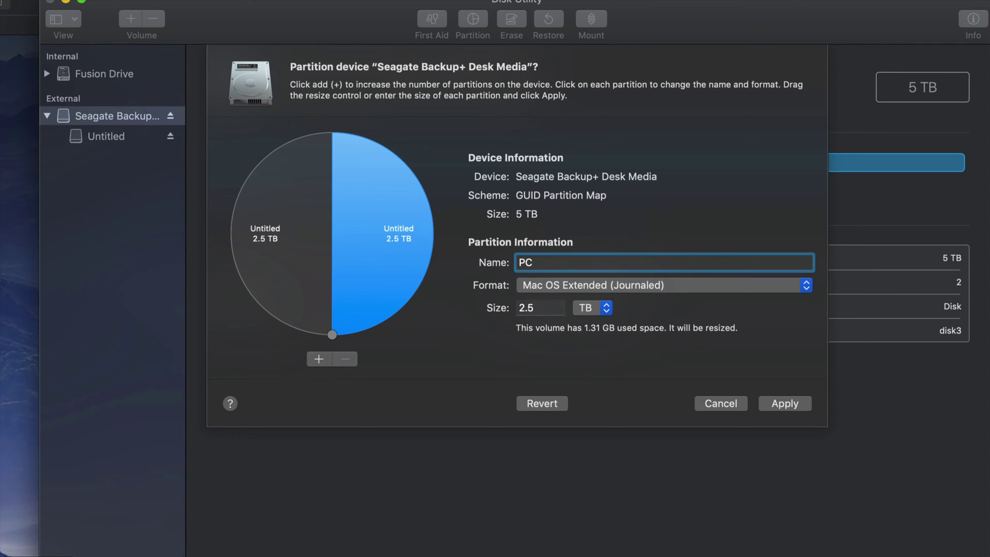
{"action": "left_click", "coordinate": [581, 285]}
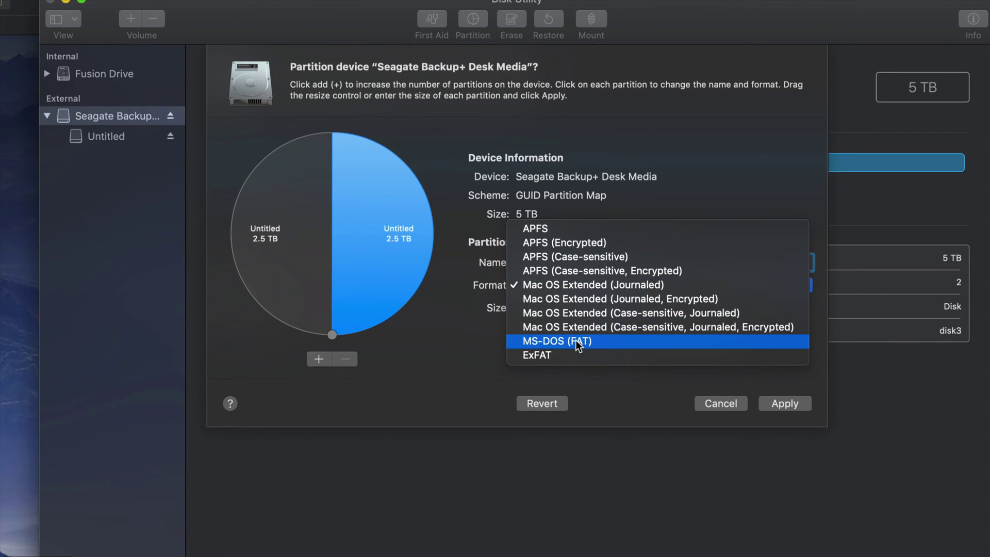
{"action": "left_click", "coordinate": [563, 355]}
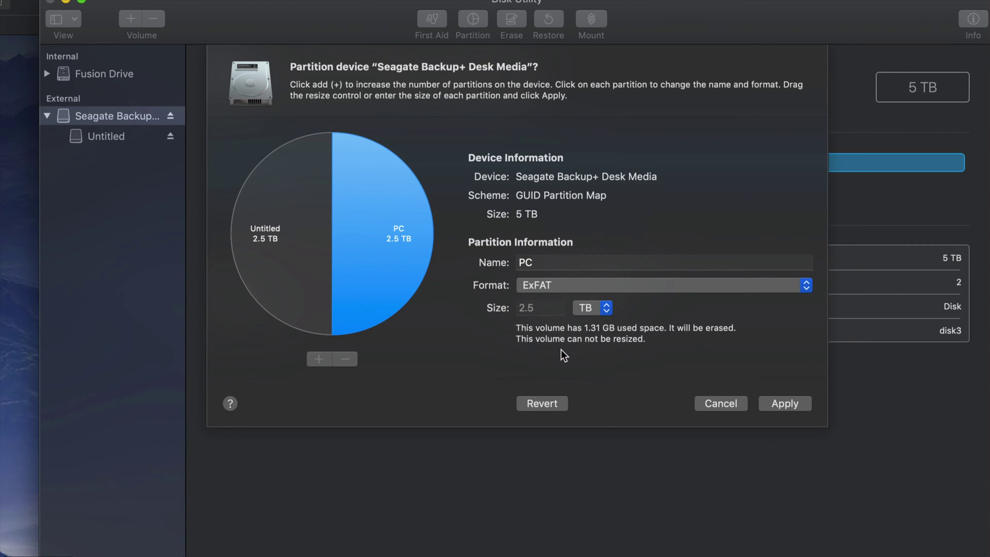
- Rename the untitled 2.5 TB partition as mac
{"action": "left_click", "coordinate": [345, 279]}
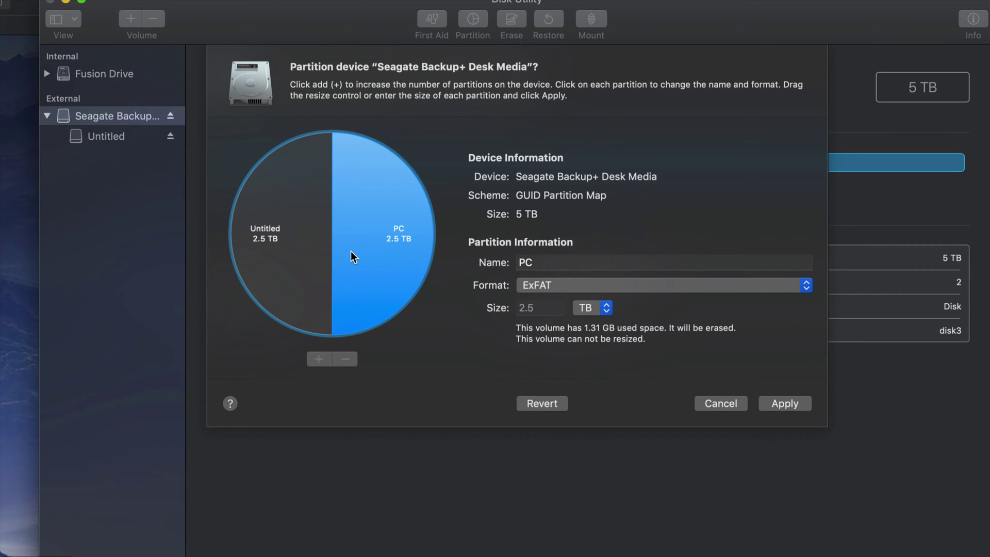
{"action": "left_click", "coordinate": [264, 258]}
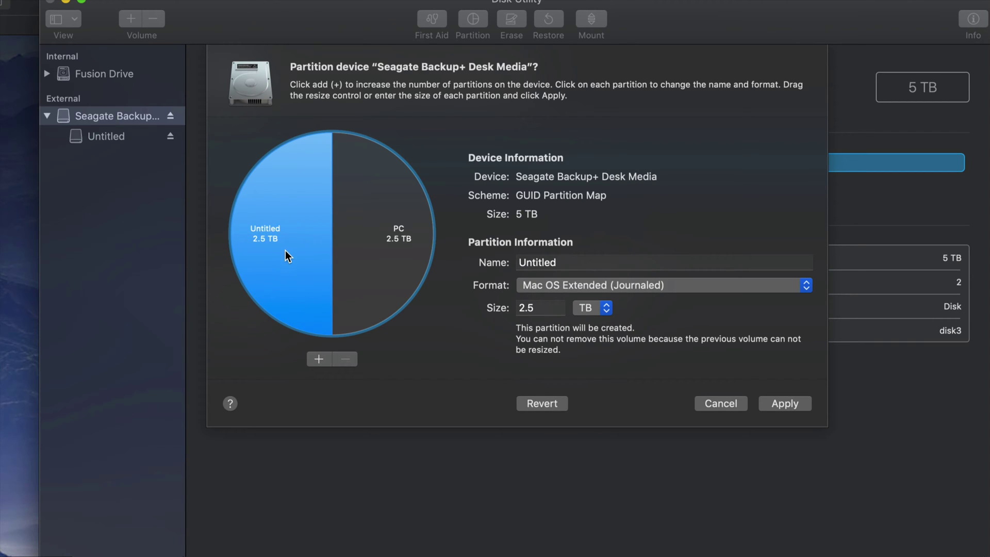
{"action": "left_click", "coordinate": [591, 263]}
{"action": "left_click_drag", "start_coordinate": [568, 263], "coordinate": [518, 262]}
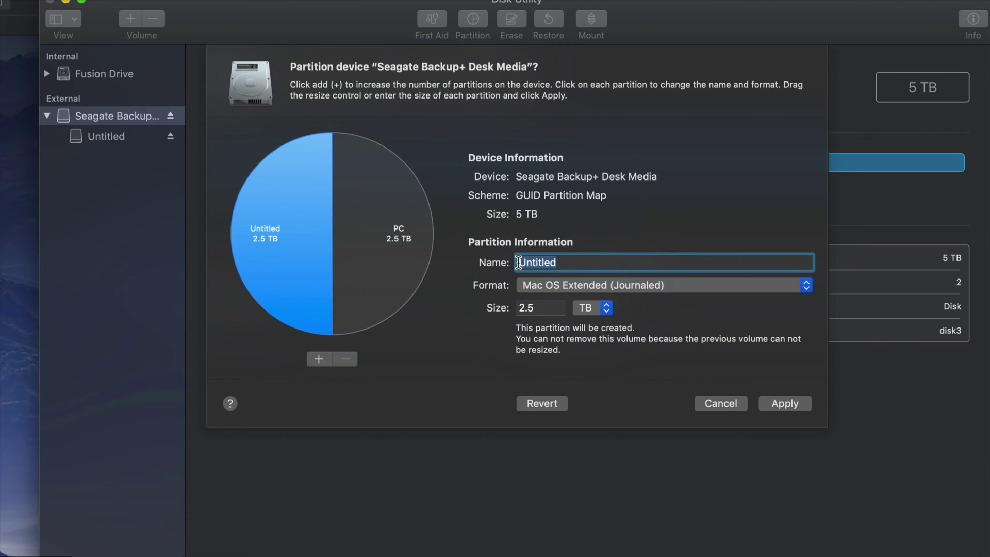
{"action": "type", "text": "mac"}
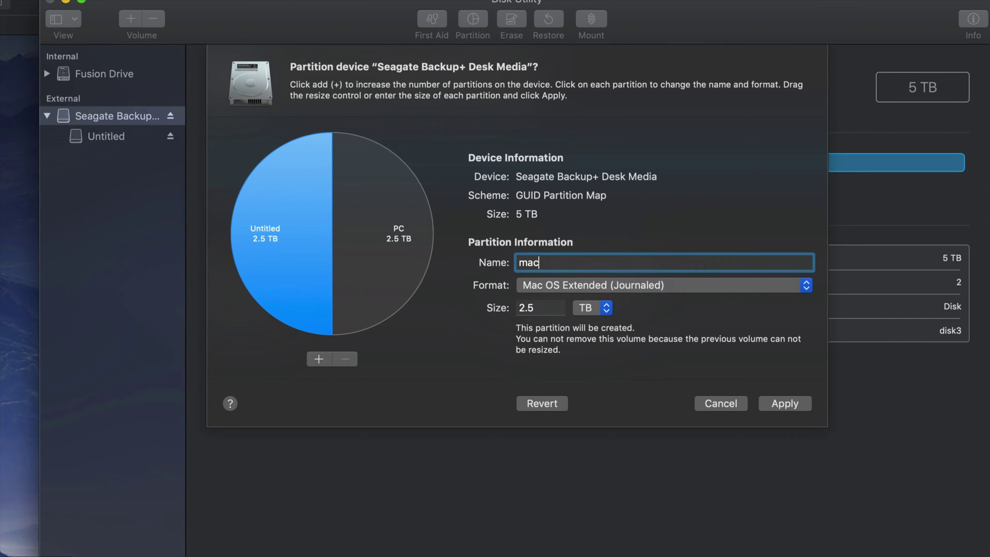
{"action": "left_click", "coordinate": [387, 272]}
{"action": "left_click", "coordinate": [306, 277]}
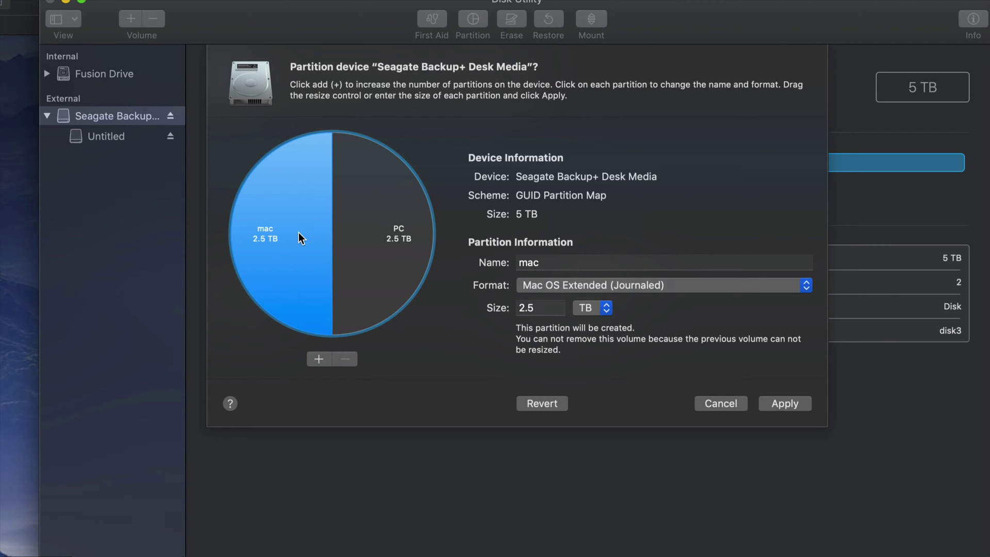
- Add a third partition by splitting mac, then resize them to about 2.1 TB for the new one and 397 GB for mac
{"action": "left_click", "coordinate": [403, 273]}
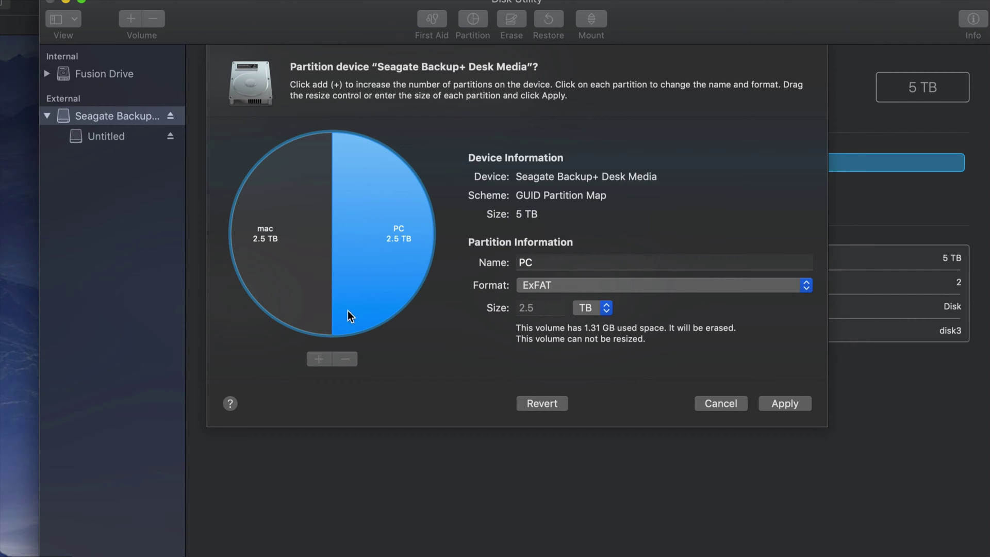
{"action": "left_click", "coordinate": [316, 293]}
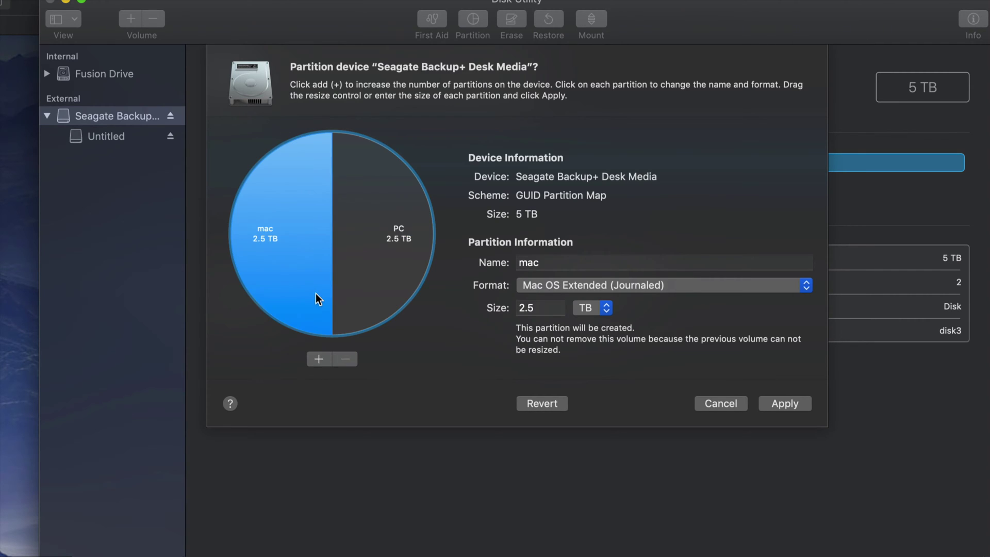
{"action": "left_click", "coordinate": [319, 359]}
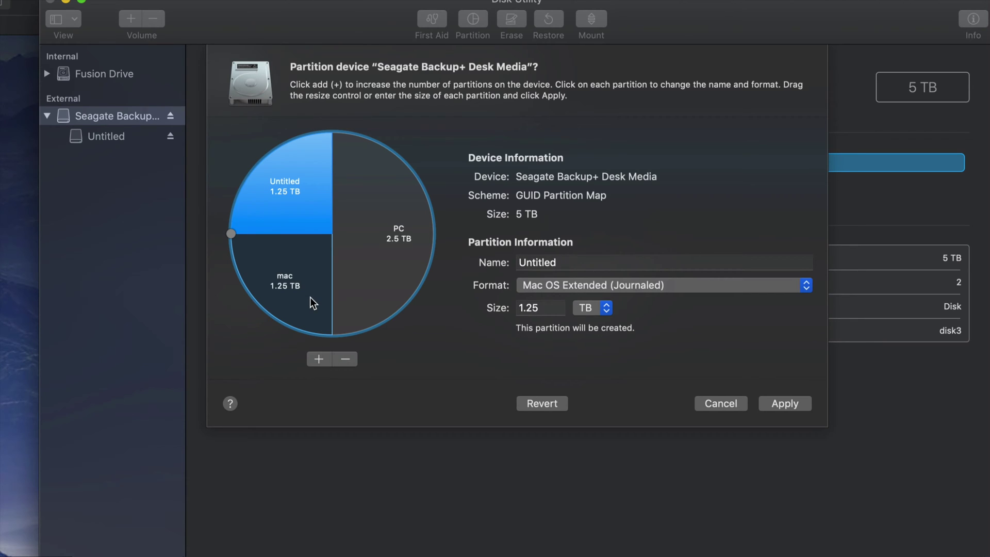
{"action": "left_click_drag", "start_coordinate": [230, 234], "coordinate": [276, 337]}
{"action": "left_click", "coordinate": [384, 265]}
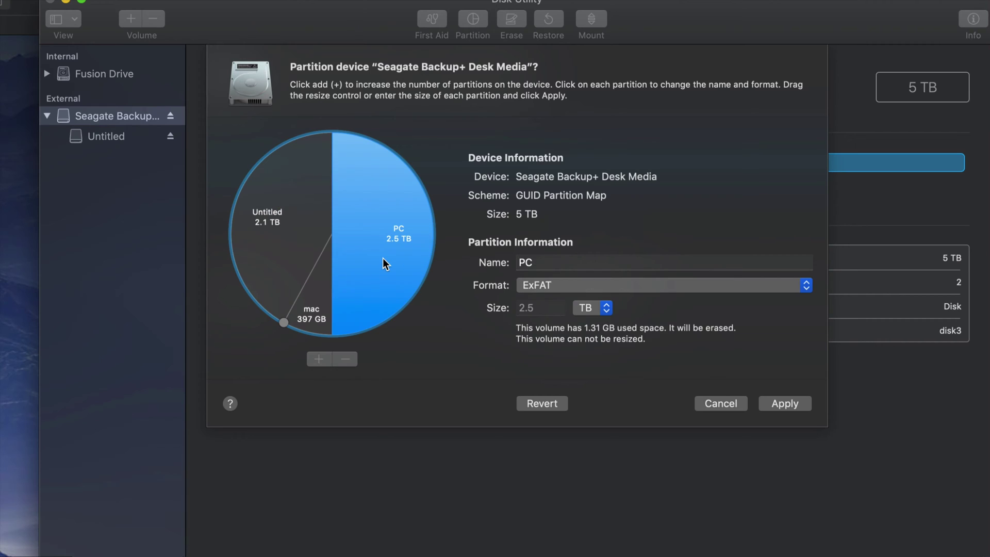
- Name the new 2.1 TB partition Time Machine
{"action": "left_click", "coordinate": [263, 240]}
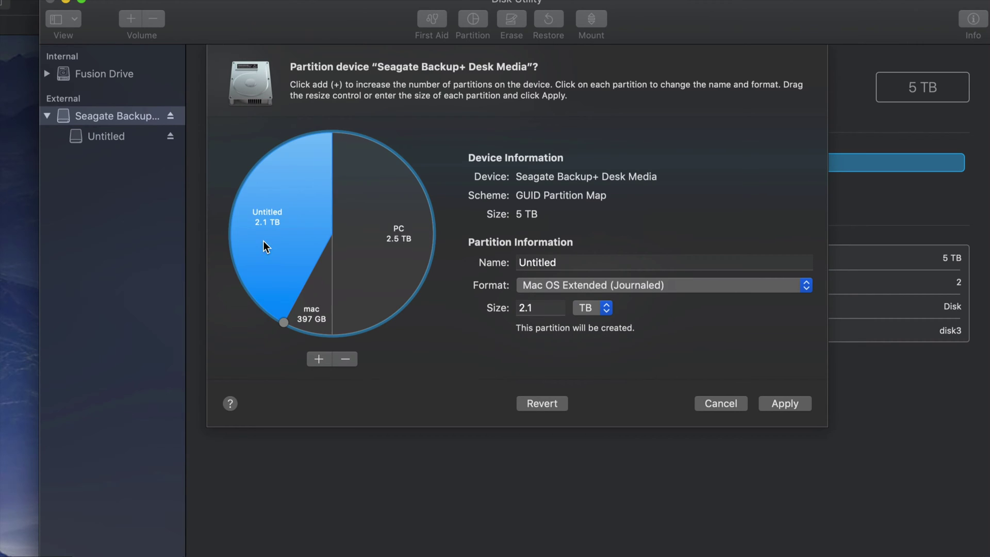
{"action": "double_click", "coordinate": [595, 263]}
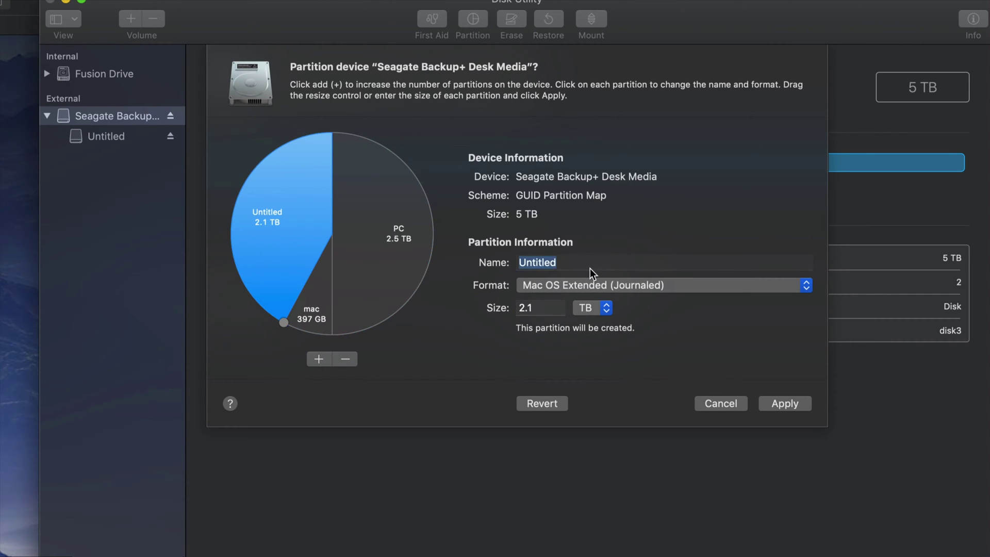
{"action": "left_click_drag", "start_coordinate": [542, 263], "coordinate": [511, 262]}
{"action": "type", "text": "Time Mach"}
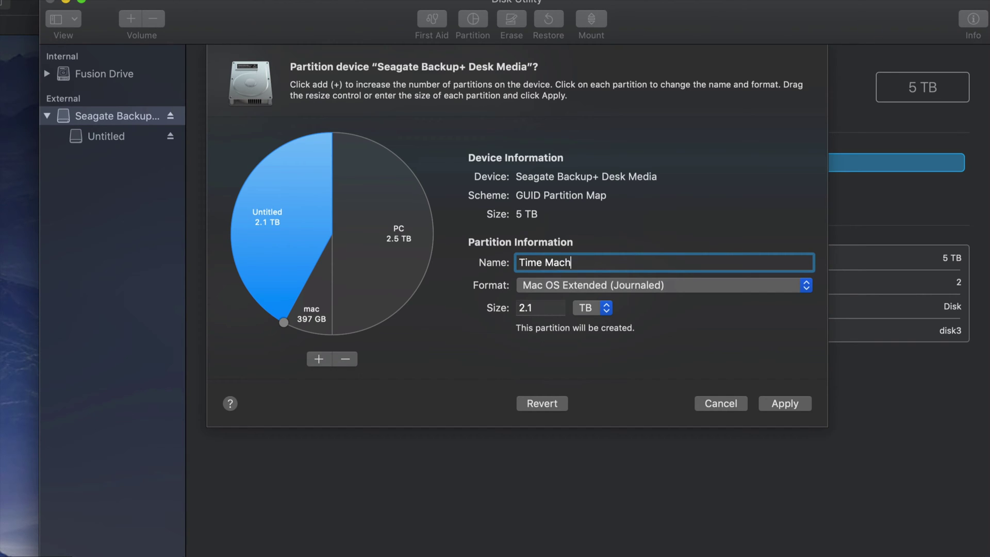
{"action": "type", "text": "ine"}
{"action": "left_click", "coordinate": [407, 227]}
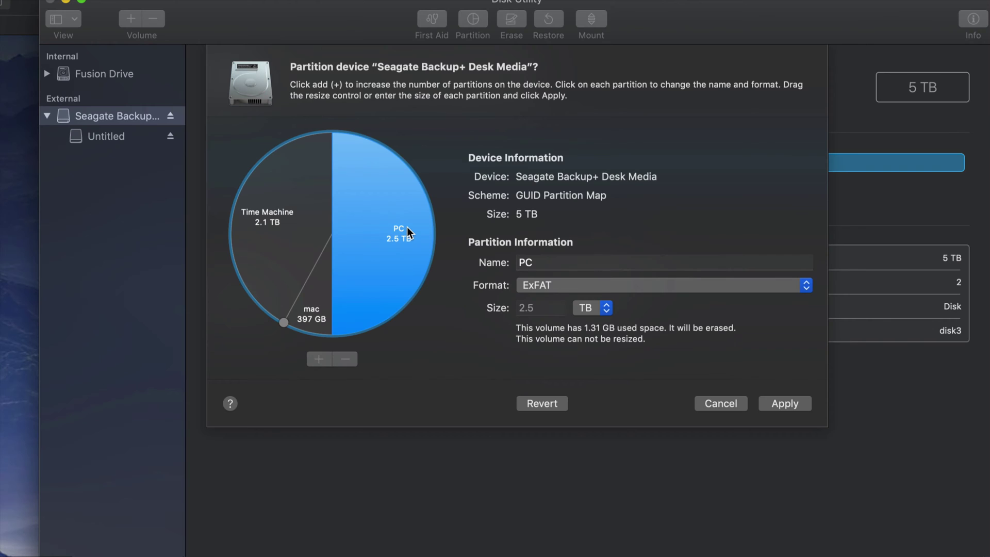
- Choose Mac OS Extended (Journaled) as the format of both the Time Machine and mac partitions
{"action": "left_click", "coordinate": [322, 305]}
{"action": "left_click", "coordinate": [293, 249]}
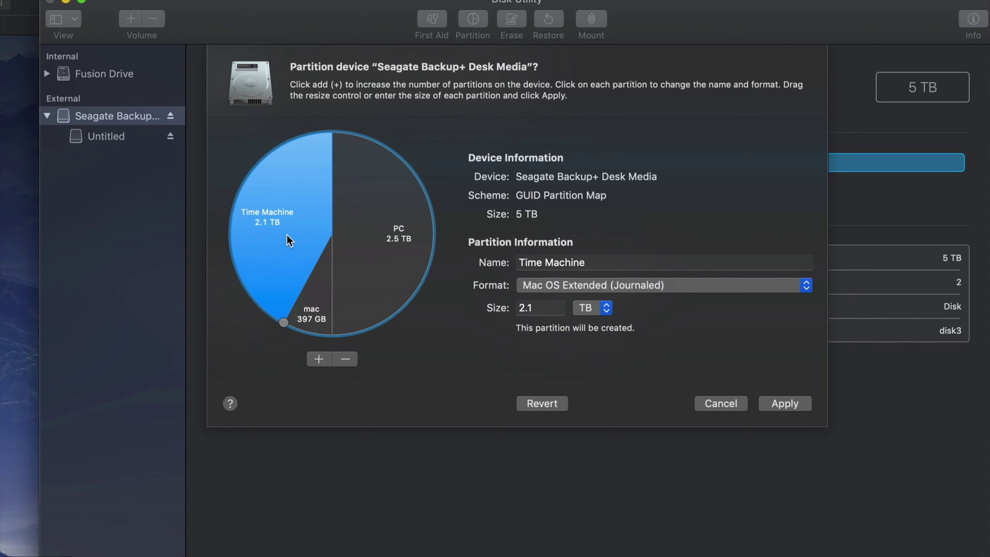
{"action": "left_click", "coordinate": [734, 292]}
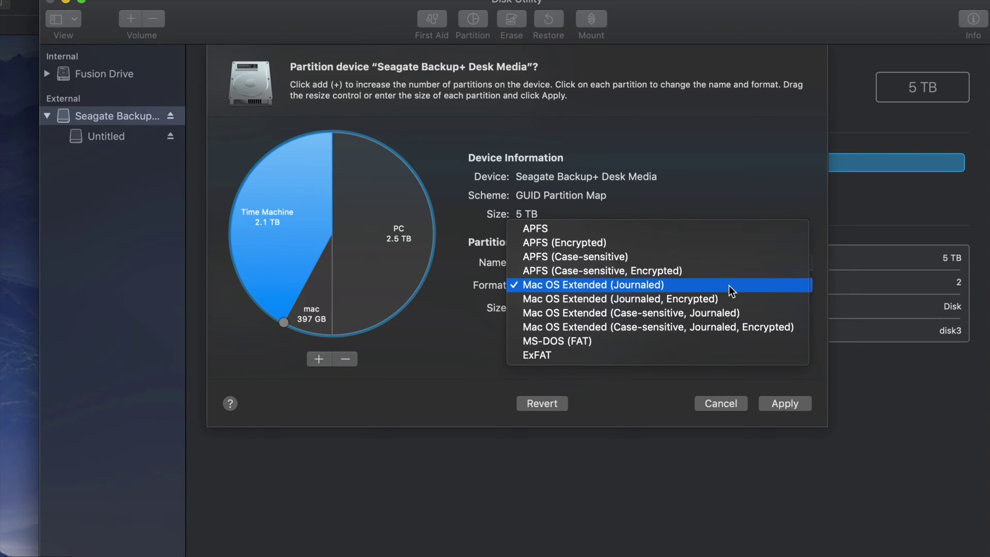
{"action": "left_click", "coordinate": [702, 286]}
{"action": "left_click", "coordinate": [322, 306]}
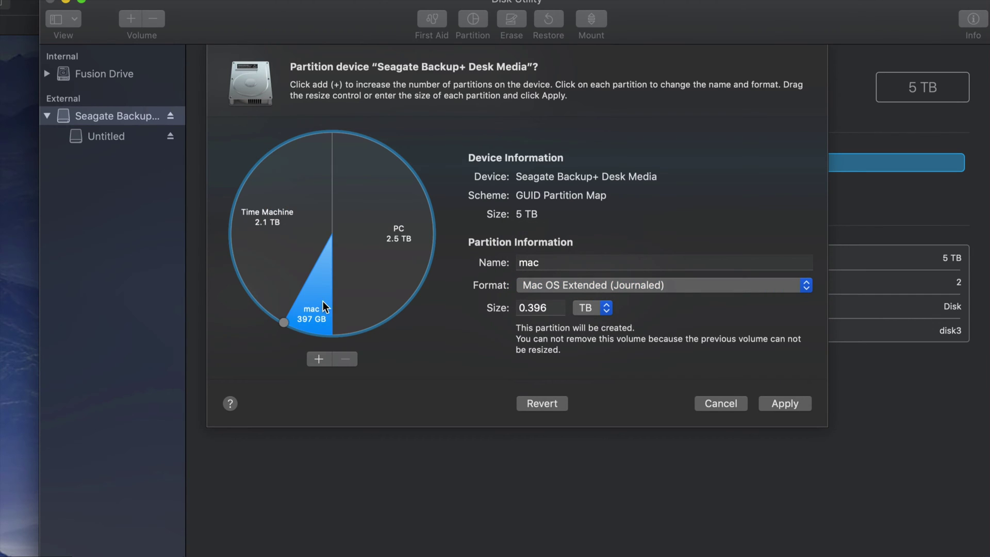
{"action": "left_click", "coordinate": [772, 285]}
{"action": "left_click", "coordinate": [705, 289]}
{"action": "left_click", "coordinate": [396, 259]}
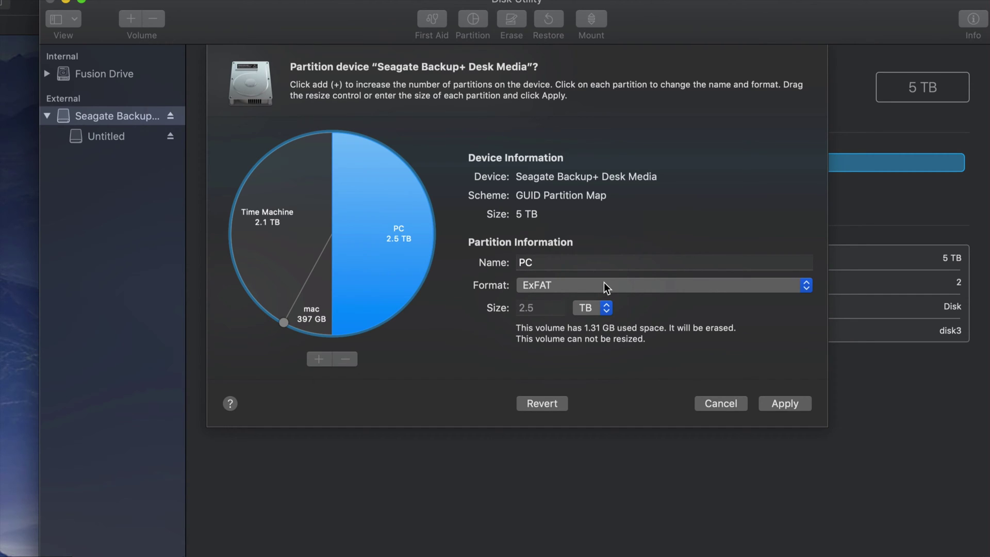
- Review the three partitions in the chart and shrink mac to about 350 GB in favour of Time Machine
{"action": "left_click", "coordinate": [278, 243]}
{"action": "left_click", "coordinate": [387, 237]}
{"action": "left_click", "coordinate": [317, 237]}
{"action": "left_click", "coordinate": [324, 266]}
{"action": "left_click", "coordinate": [386, 272]}
{"action": "left_click", "coordinate": [293, 250]}
{"action": "left_click", "coordinate": [323, 279]}
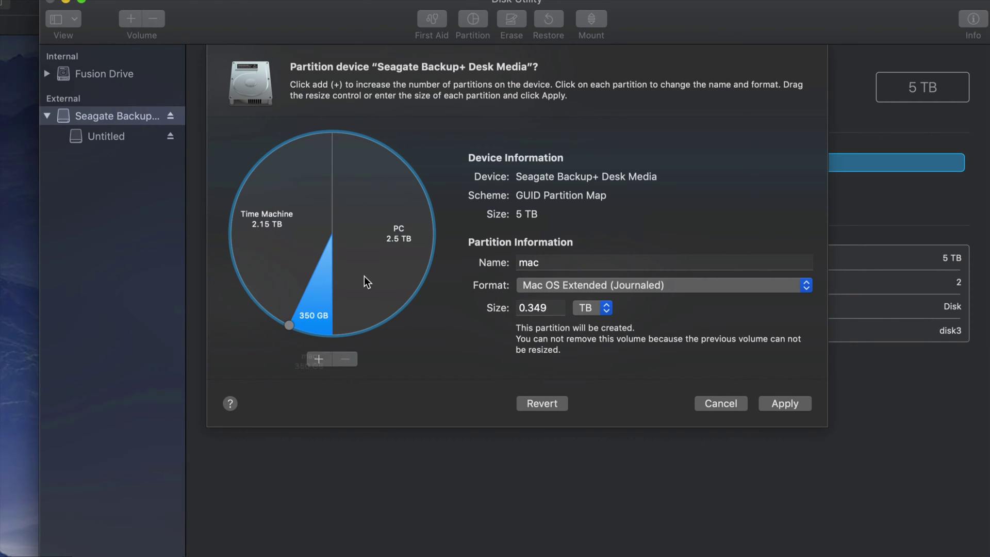
- Apply the three-partition layout to the Seagate Backup+ drive, confirm it and dismiss the finished operation
{"action": "left_click", "coordinate": [793, 406]}
{"action": "left_click", "coordinate": [626, 283]}
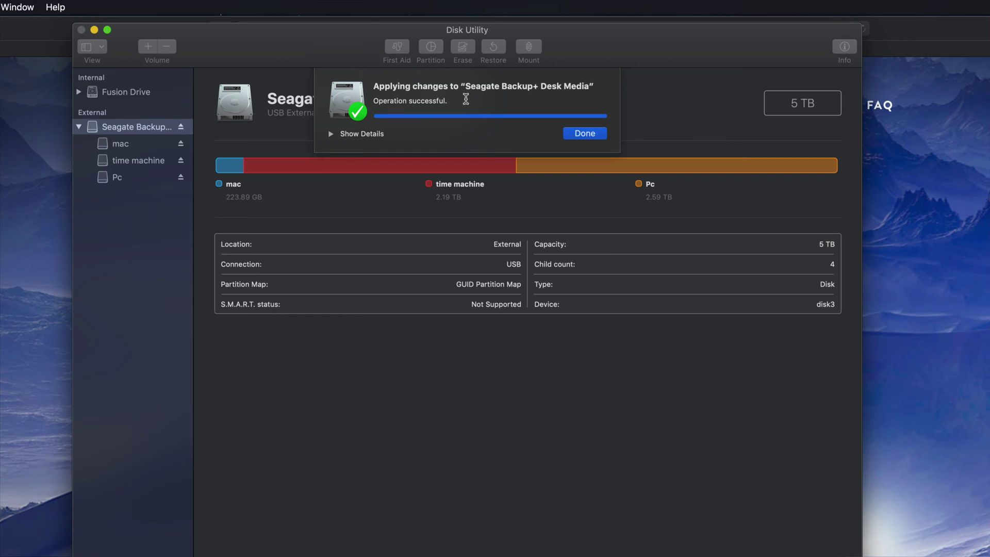
{"action": "left_click", "coordinate": [584, 133]}
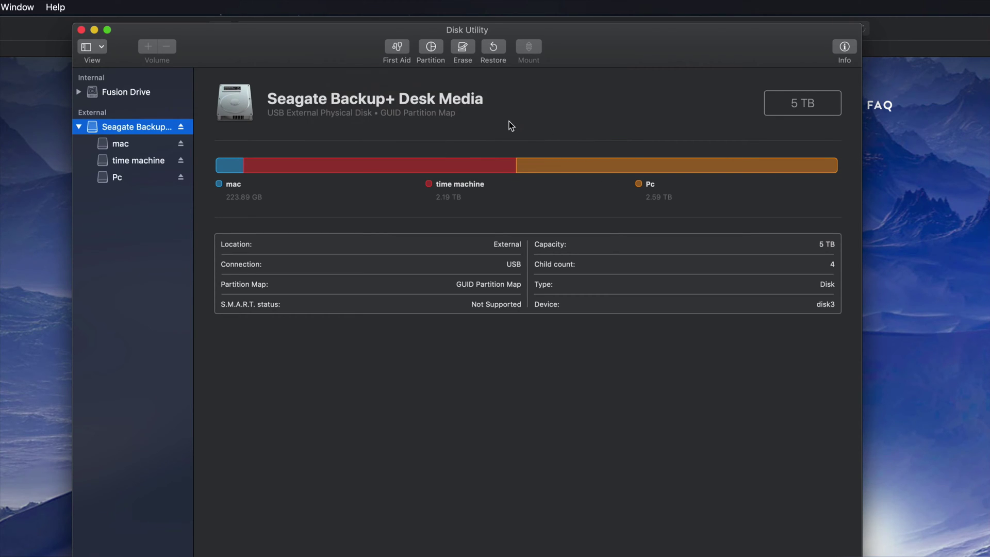
- Check the details of the mac, time machine and Pc volumes, and find their drive icons on the desktop
{"action": "left_click", "coordinate": [124, 147]}
{"action": "left_click", "coordinate": [126, 162]}
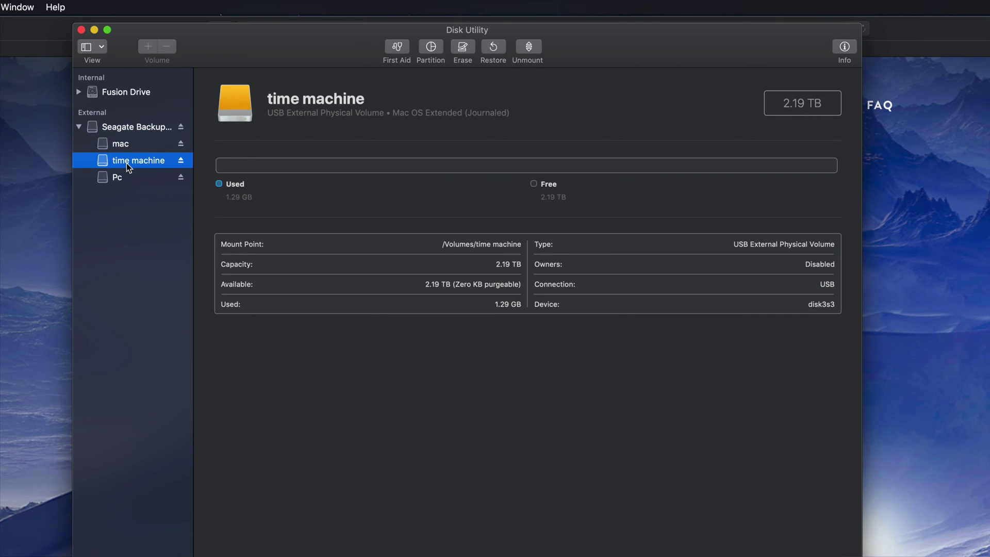
{"action": "left_click", "coordinate": [129, 144]}
{"action": "left_click", "coordinate": [137, 160]}
{"action": "left_click", "coordinate": [124, 179]}
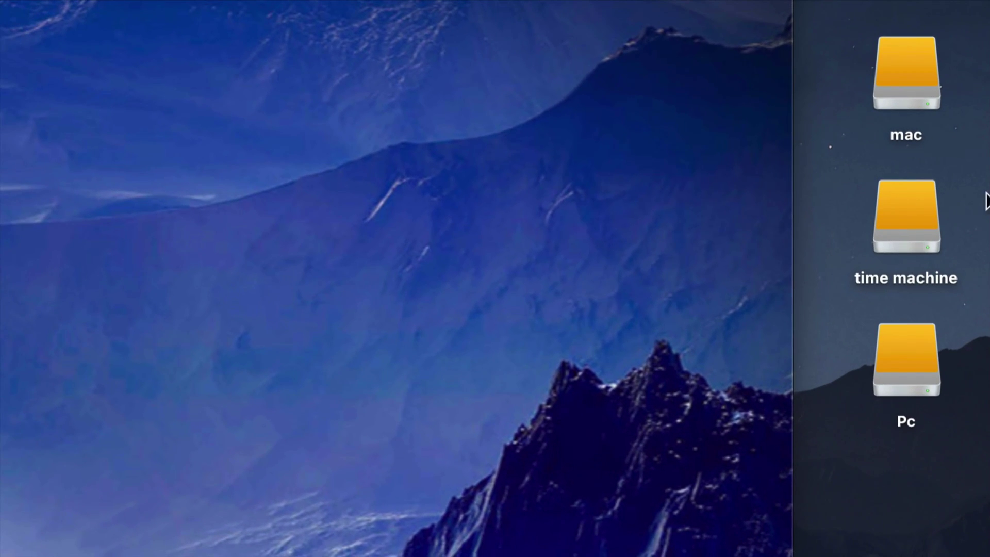
{"action": "left_click", "coordinate": [902, 92]}
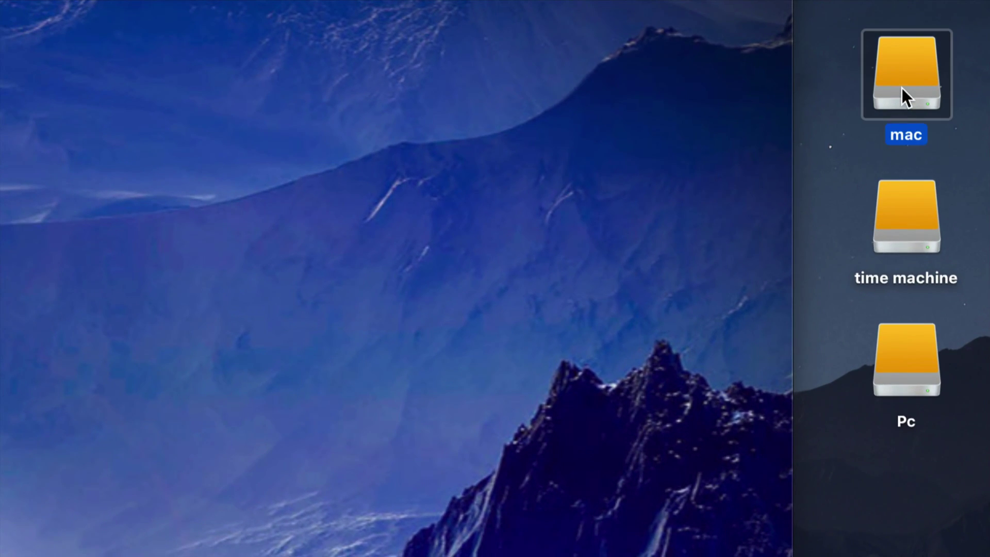
{"action": "left_click", "coordinate": [908, 221]}
{"action": "left_click", "coordinate": [907, 357]}
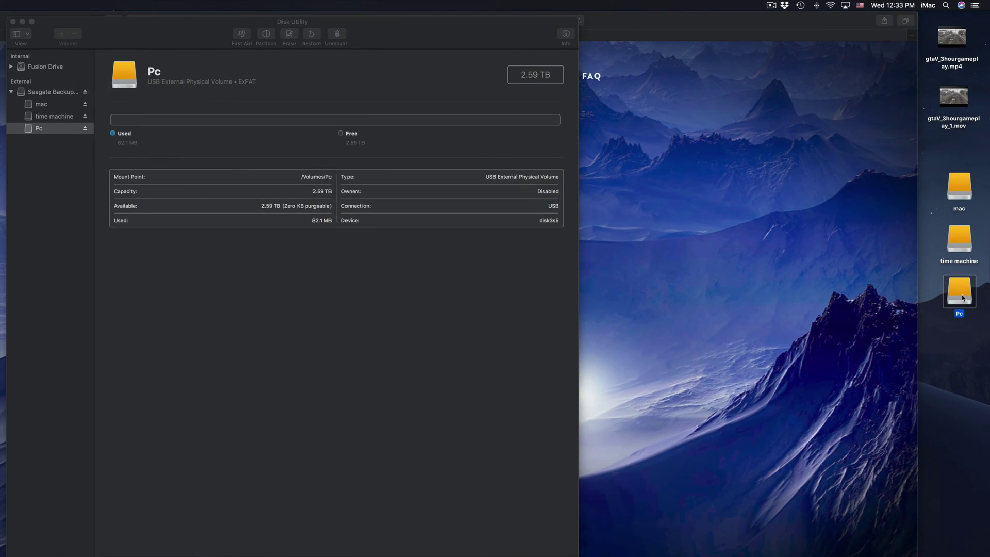
- Switch to Finder, open the time machine, Pc and mac volumes in separate windows, and arrange the windows to be accessible
{"action": "left_click", "coordinate": [957, 251]}
{"action": "double_click", "coordinate": [958, 245]}
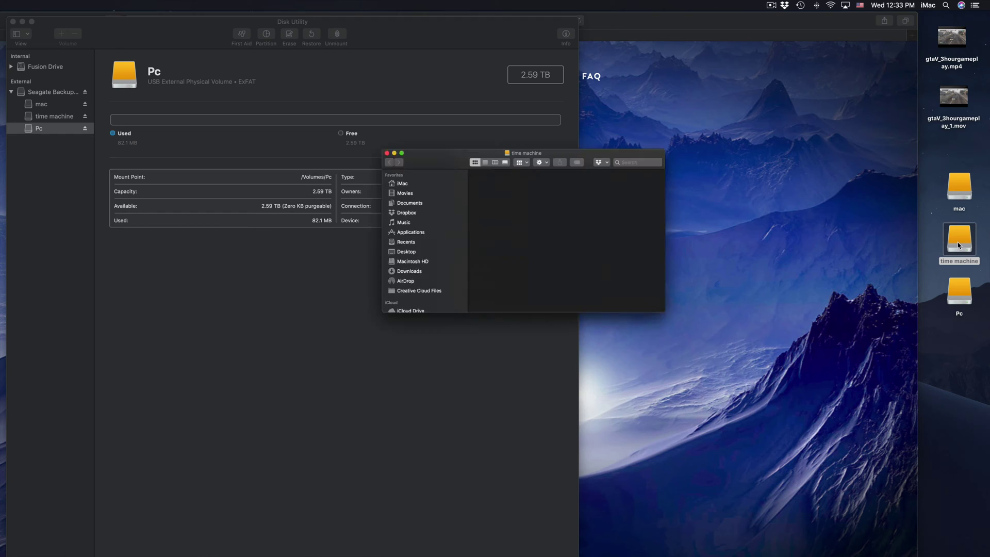
{"action": "double_click", "coordinate": [960, 286]}
{"action": "double_click", "coordinate": [953, 188]}
{"action": "left_click_drag", "start_coordinate": [316, 163], "coordinate": [516, 142]}
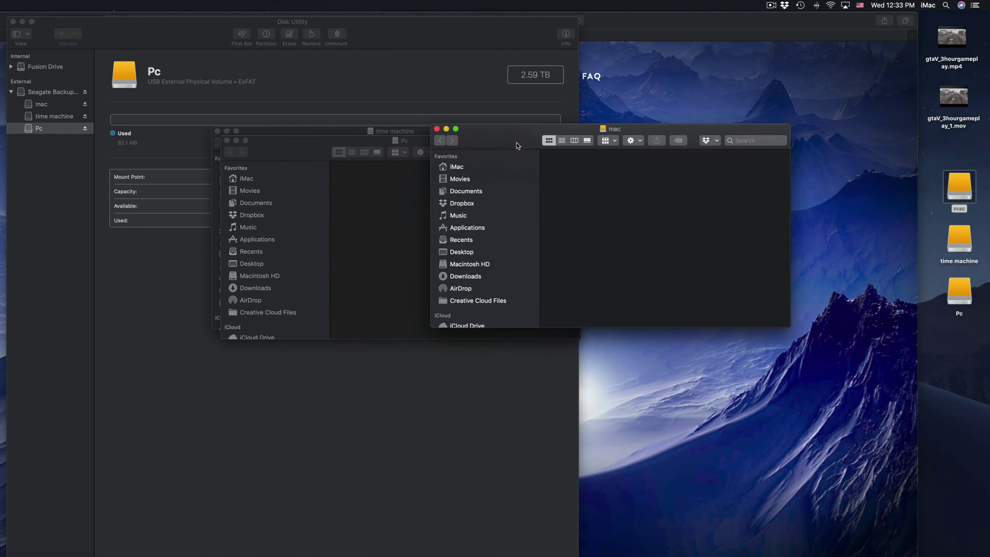
{"action": "left_click_drag", "start_coordinate": [309, 148], "coordinate": [582, 205]}
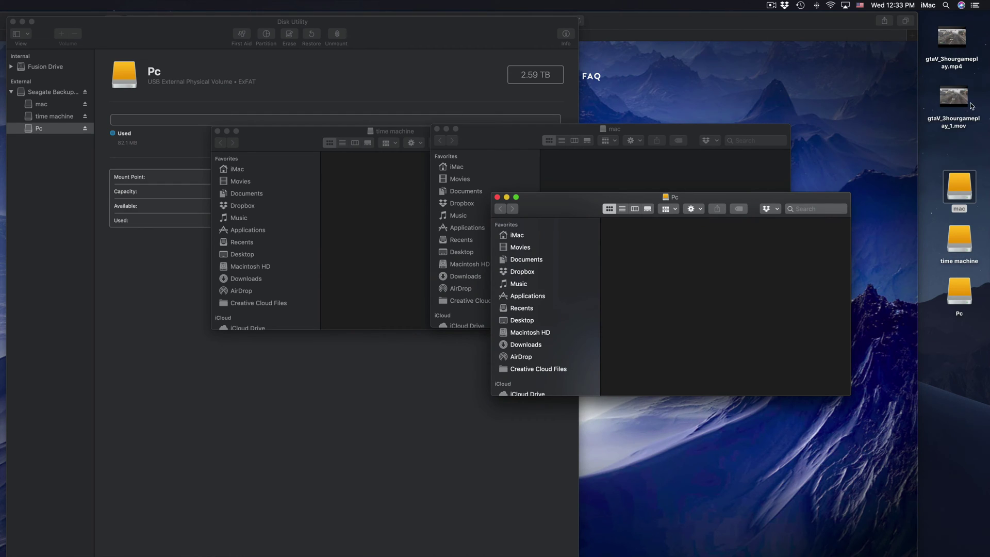
- Copy gtaV_3hourgameplay_1.mov from the desktop to the Pc volume and gtaV_3hourgameplay.mp4 to the mac volume
{"action": "left_click", "coordinate": [953, 96]}
{"action": "left_click_drag", "start_coordinate": [954, 39], "coordinate": [771, 162]}
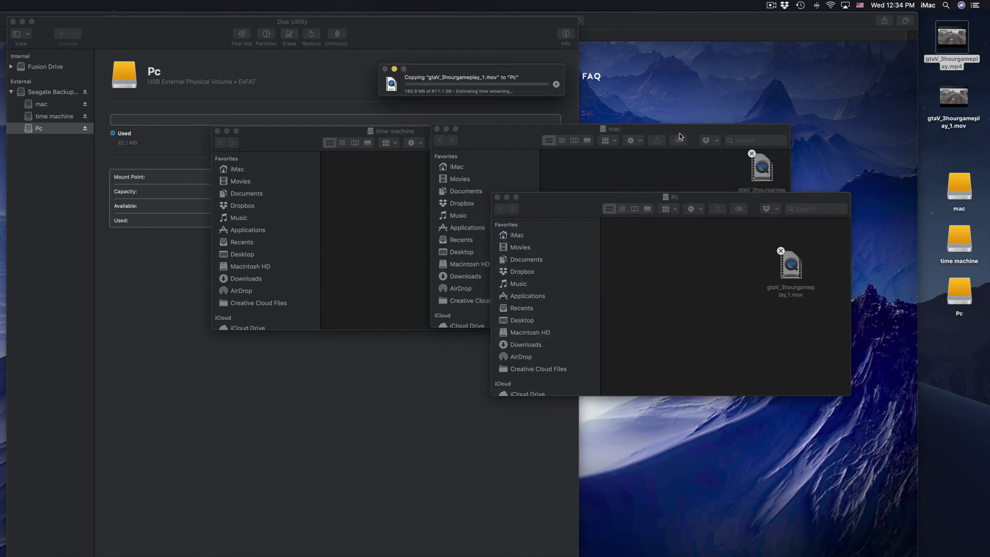
{"action": "left_click_drag", "start_coordinate": [679, 134], "coordinate": [690, 118]}
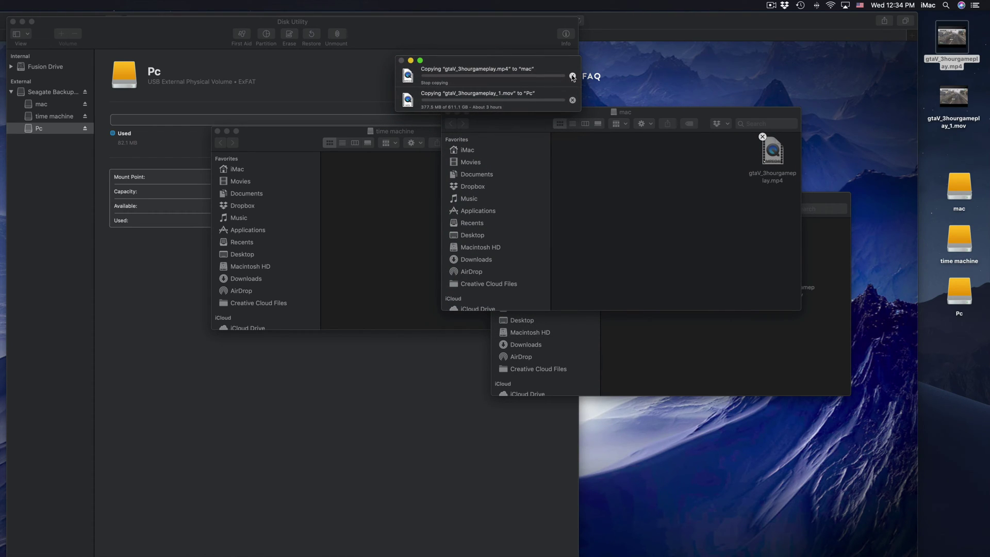
- Stop both video file copies and bring the Pc volume's window to the front
{"action": "key", "text": "super+Tab"}
{"action": "left_click", "coordinate": [729, 255]}
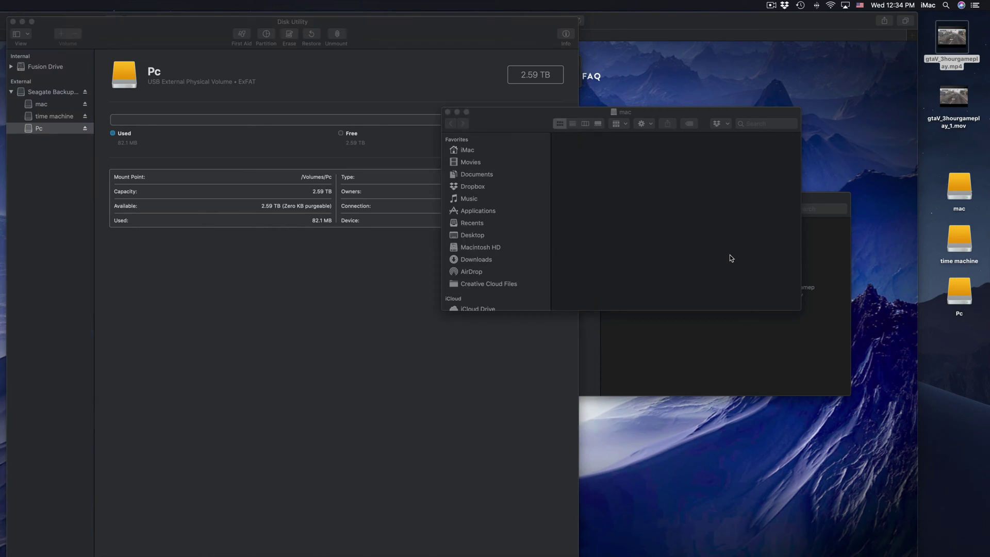
{"action": "left_click", "coordinate": [752, 319]}
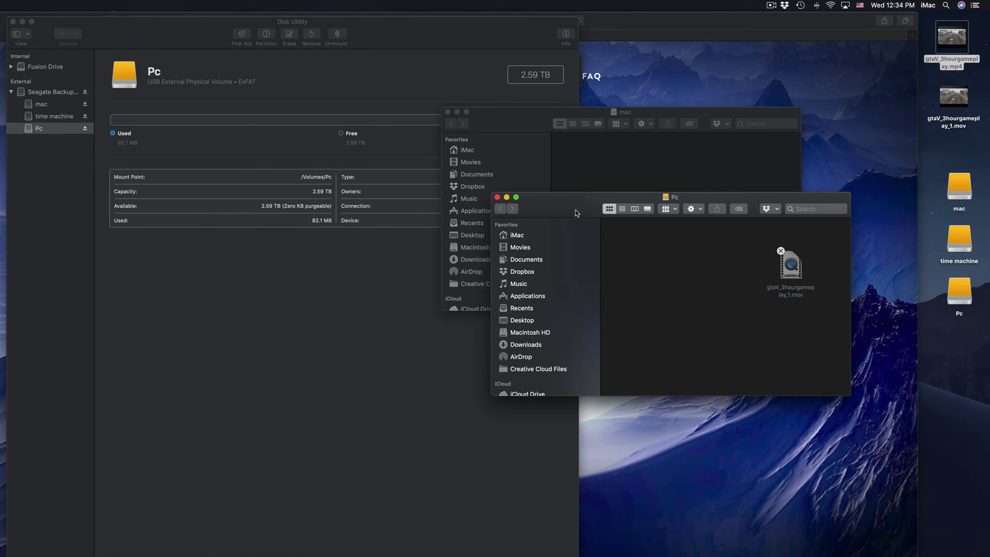
- Close the mac and Pc volume windows and reposition the Disk Utility and time machine windows
{"action": "left_click_drag", "start_coordinate": [578, 213], "coordinate": [586, 215]}
{"action": "left_click", "coordinate": [514, 119]}
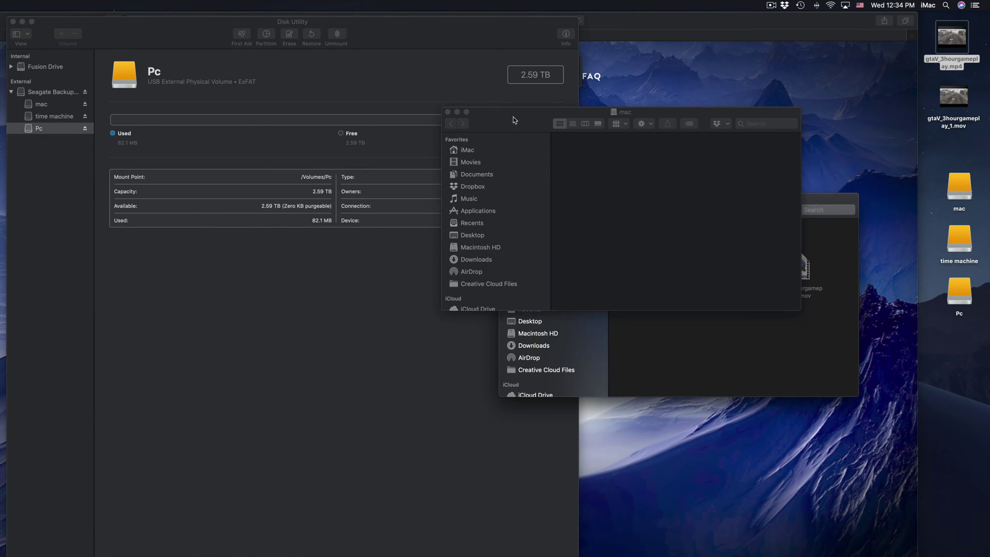
{"action": "left_click", "coordinate": [447, 114]}
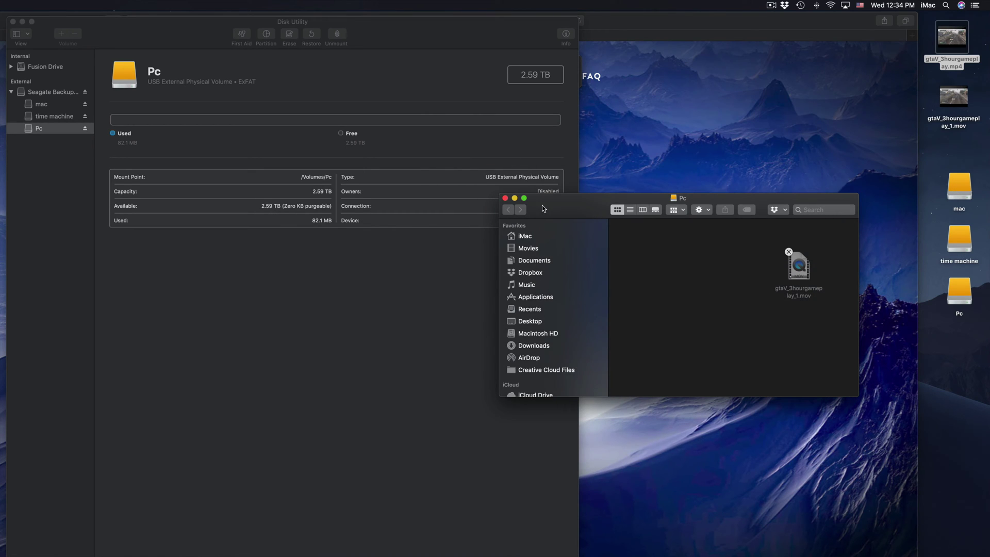
{"action": "left_click", "coordinate": [506, 200]}
{"action": "left_click_drag", "start_coordinate": [361, 34], "coordinate": [412, 224]}
{"action": "left_click_drag", "start_coordinate": [304, 138], "coordinate": [435, 130]}
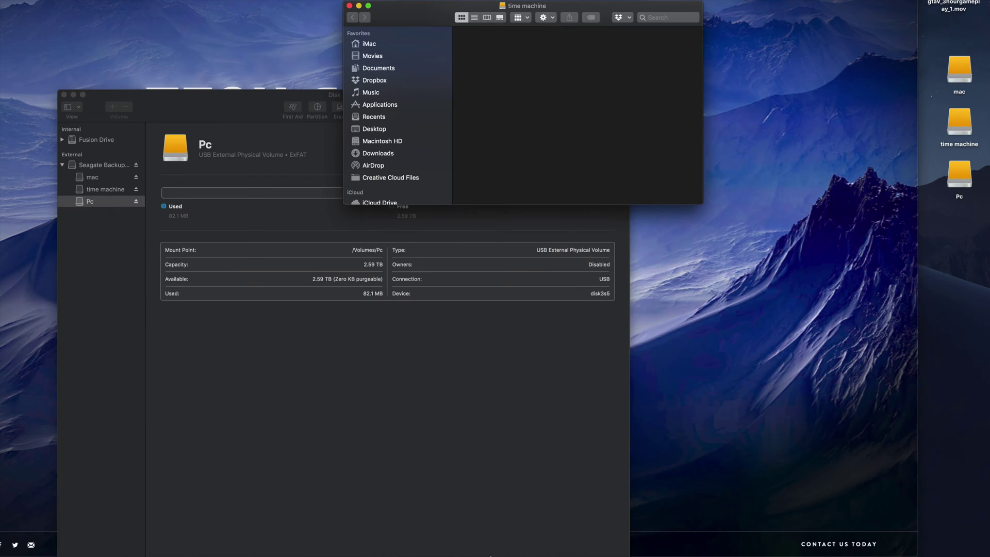
- Search Spotlight for "system" and open System Preferences
{"action": "mouse_move", "coordinate": [486, 552]}
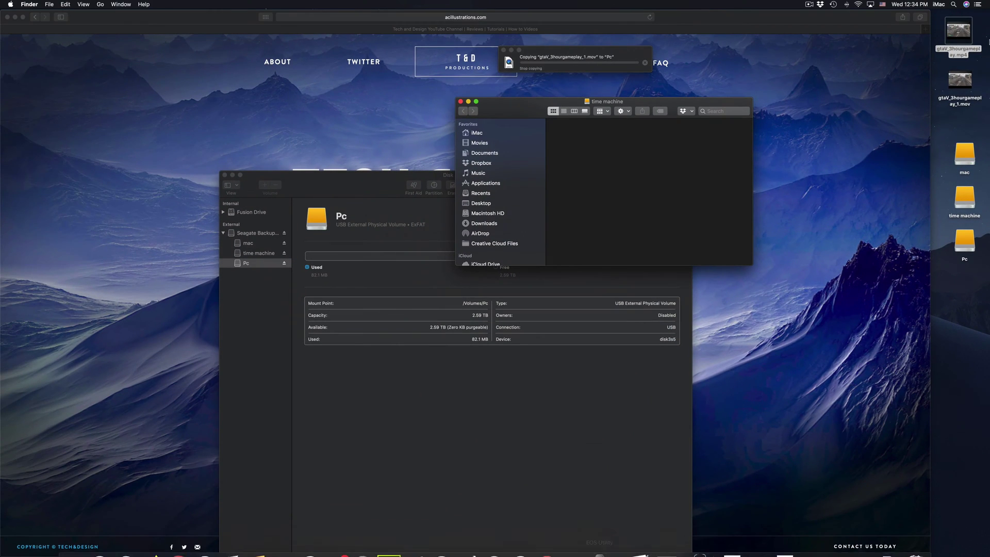
{"action": "left_click", "coordinate": [954, 4]}
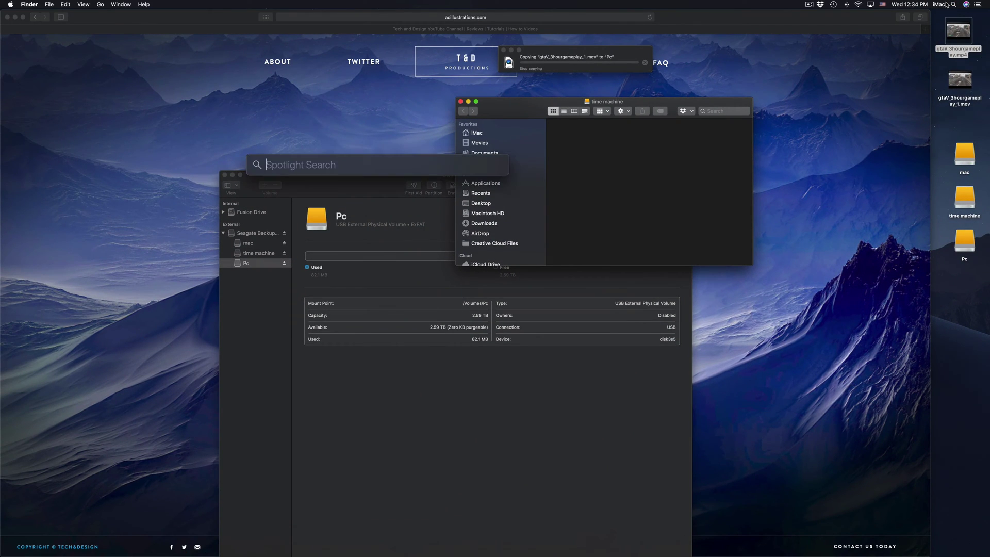
{"action": "type", "text": "system"}
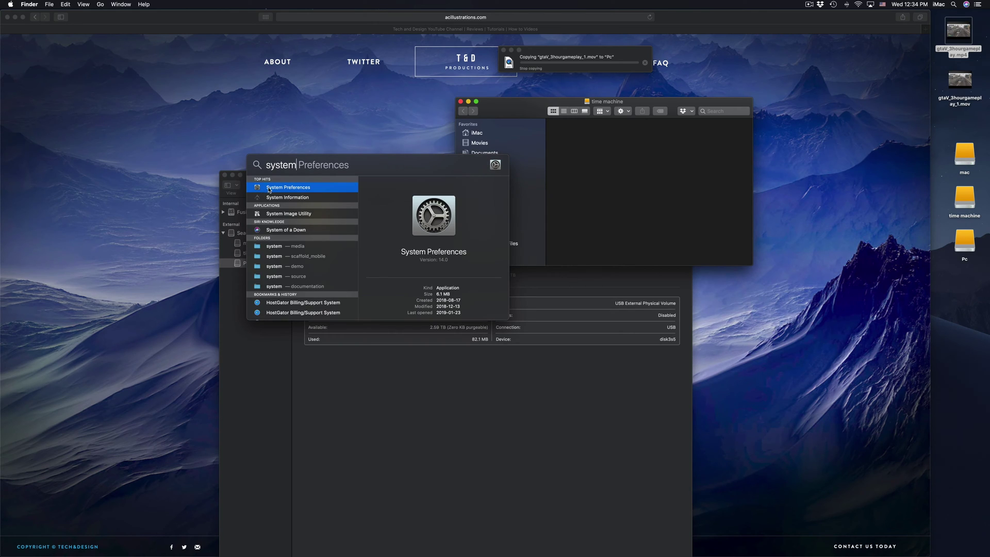
{"action": "left_click", "coordinate": [271, 188]}
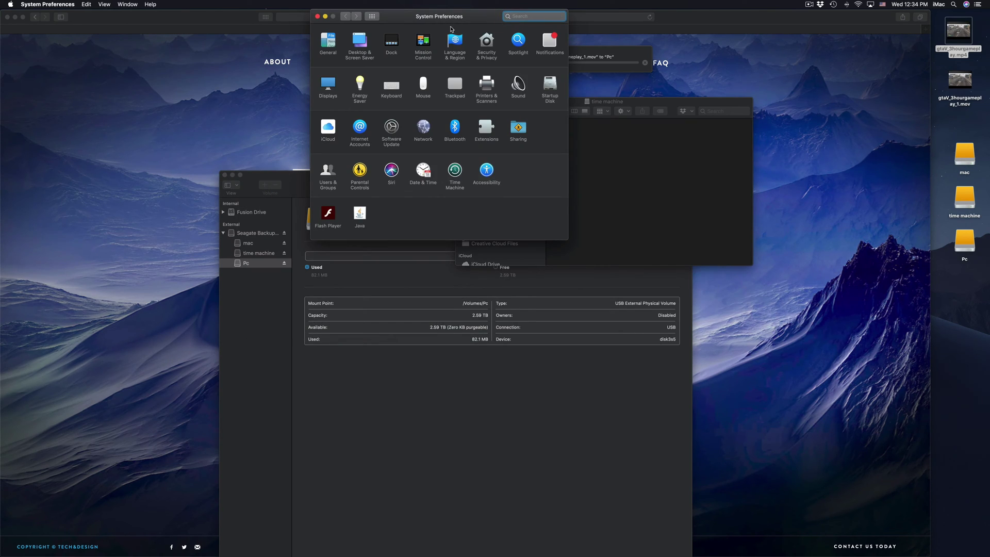
- Separate the System Preferences, time machine volume and copy progress windows, and close Disk Utility
{"action": "left_click_drag", "start_coordinate": [456, 119], "coordinate": [461, 169]}
{"action": "left_click_drag", "start_coordinate": [503, 100], "coordinate": [679, 103]}
{"action": "left_click_drag", "start_coordinate": [587, 57], "coordinate": [874, 86]}
{"action": "left_click", "coordinate": [484, 165]}
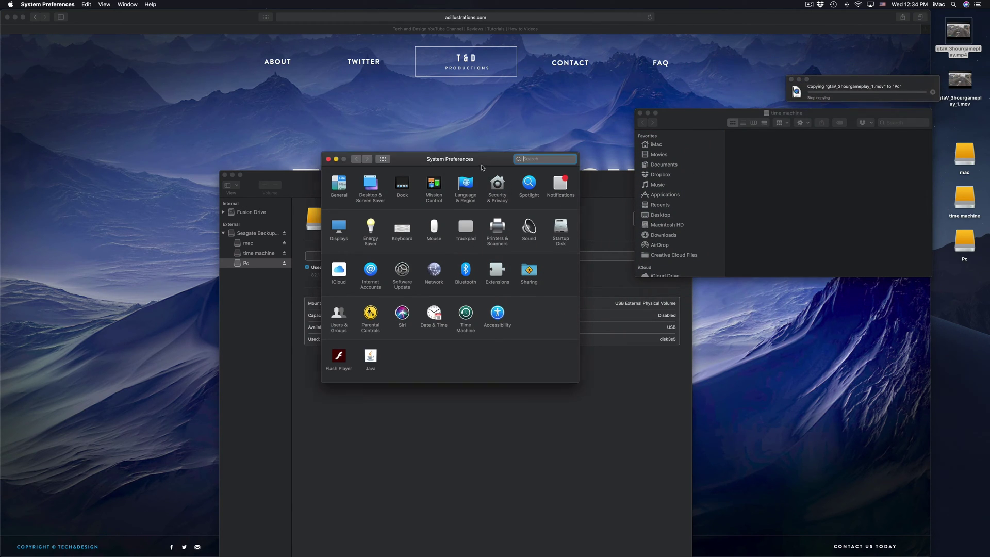
{"action": "left_click_drag", "start_coordinate": [484, 165], "coordinate": [438, 119]}
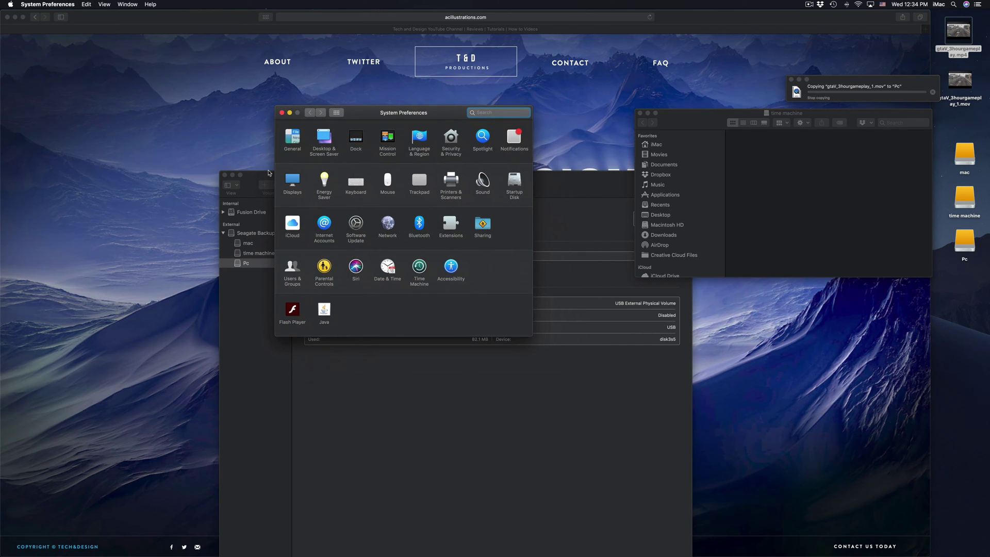
{"action": "left_click", "coordinate": [224, 176]}
{"action": "left_click_drag", "start_coordinate": [383, 109], "coordinate": [381, 119]}
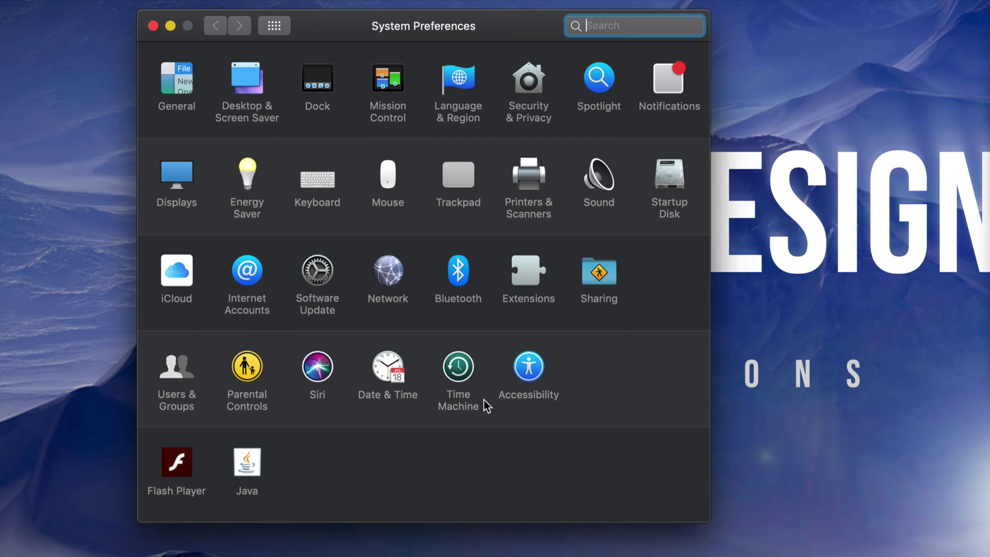
- Open the Time Machine preferences and review the list of backup disks
{"action": "left_click", "coordinate": [460, 369]}
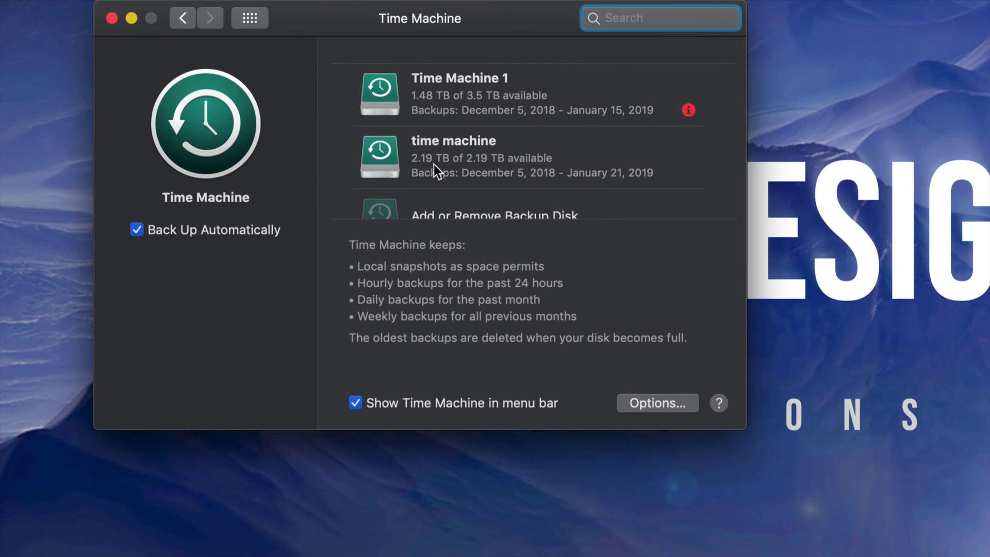
{"action": "scroll", "coordinate": [438, 148], "scroll_direction": "down", "scroll_amount": 2}
{"action": "scroll", "coordinate": [447, 148], "scroll_direction": "up", "scroll_amount": 2}
{"action": "scroll", "coordinate": [438, 174], "scroll_direction": "down", "scroll_amount": 2}
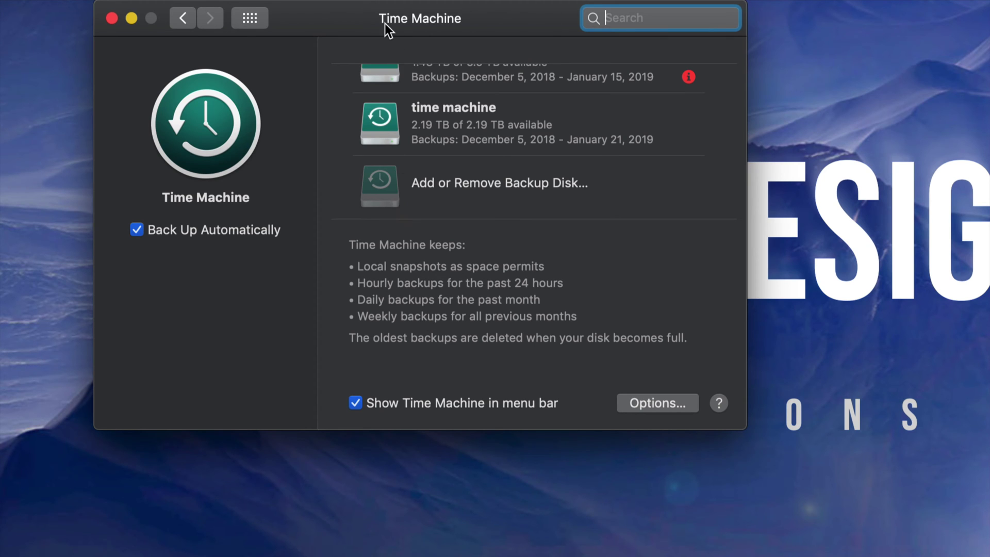
{"action": "left_click_drag", "start_coordinate": [385, 23], "coordinate": [392, 101]}
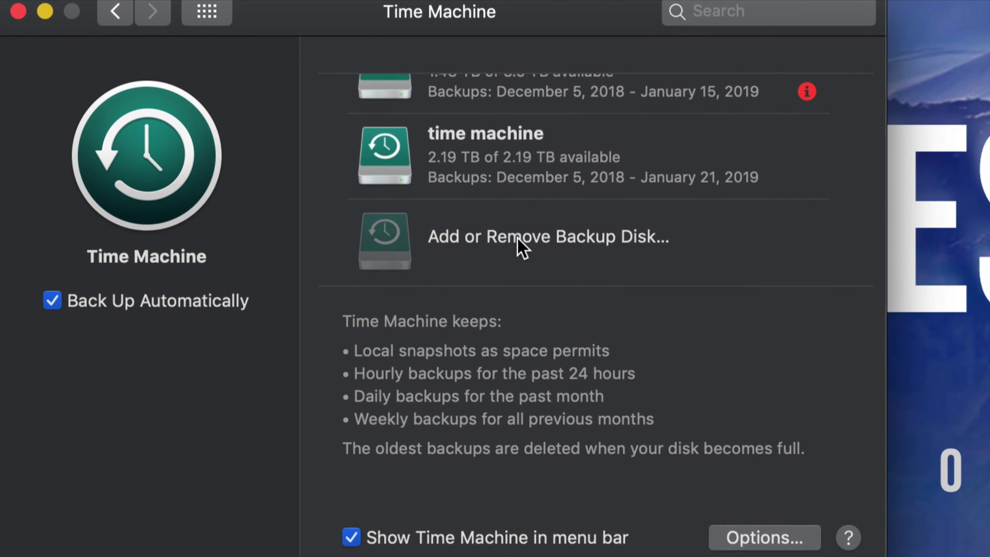
- Add the available 2.19 TB time machine volume as a Time Machine backup disk
{"action": "left_click", "coordinate": [518, 237]}
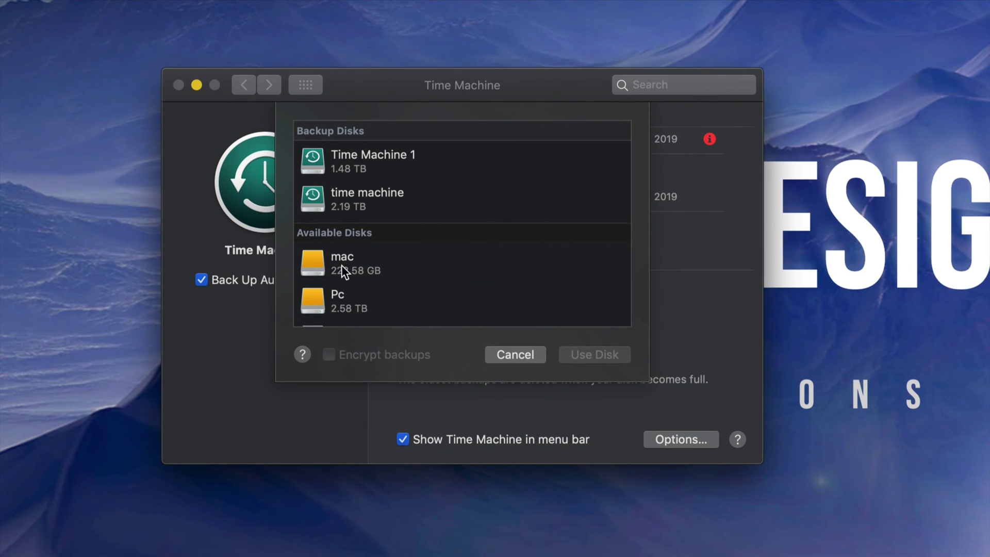
{"action": "scroll", "coordinate": [329, 289], "scroll_direction": "down", "scroll_amount": 4}
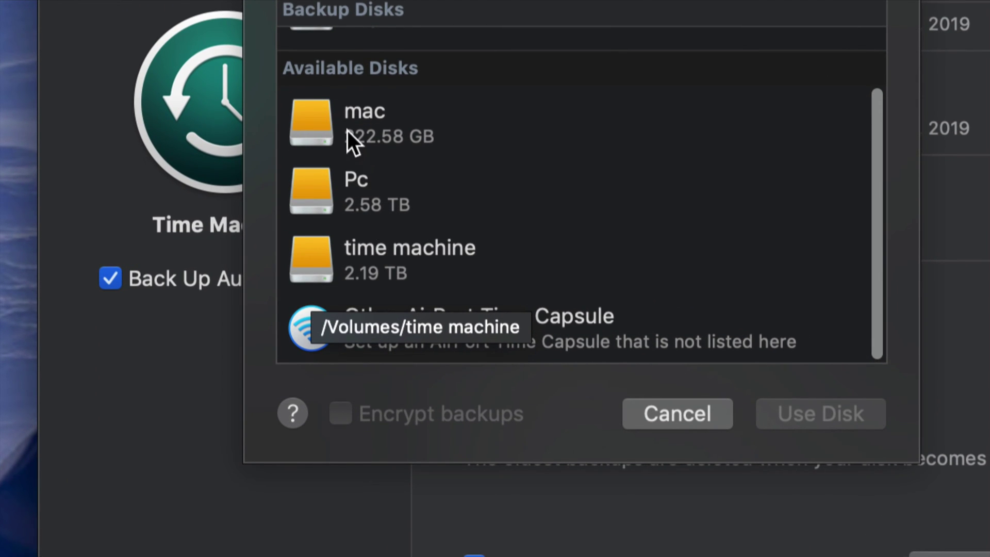
{"action": "left_click", "coordinate": [325, 131]}
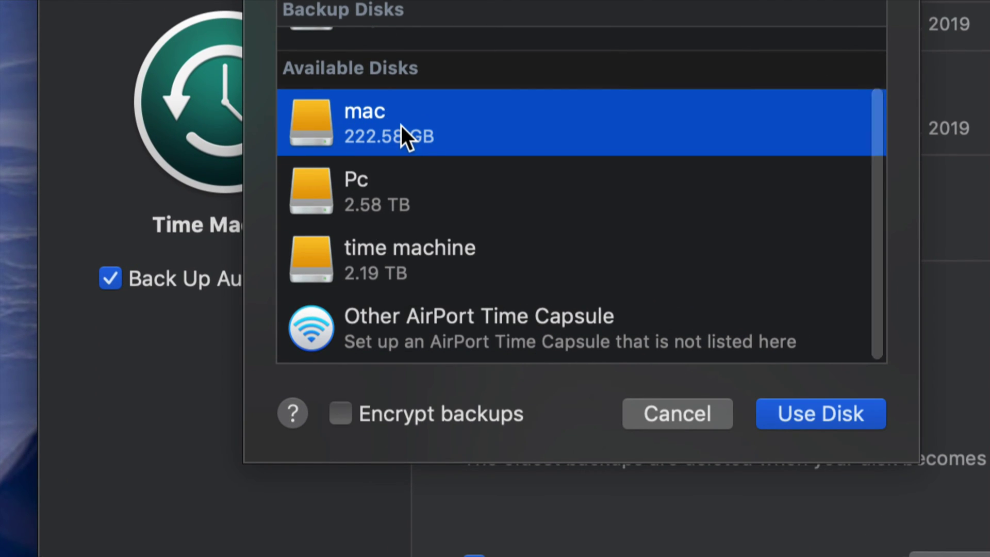
{"action": "left_click", "coordinate": [394, 194]}
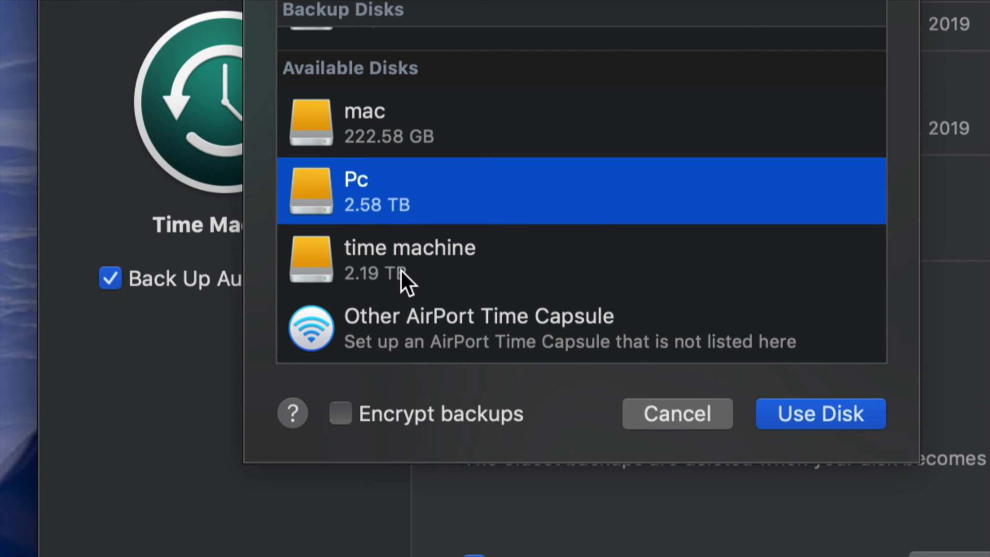
{"action": "left_click", "coordinate": [423, 248]}
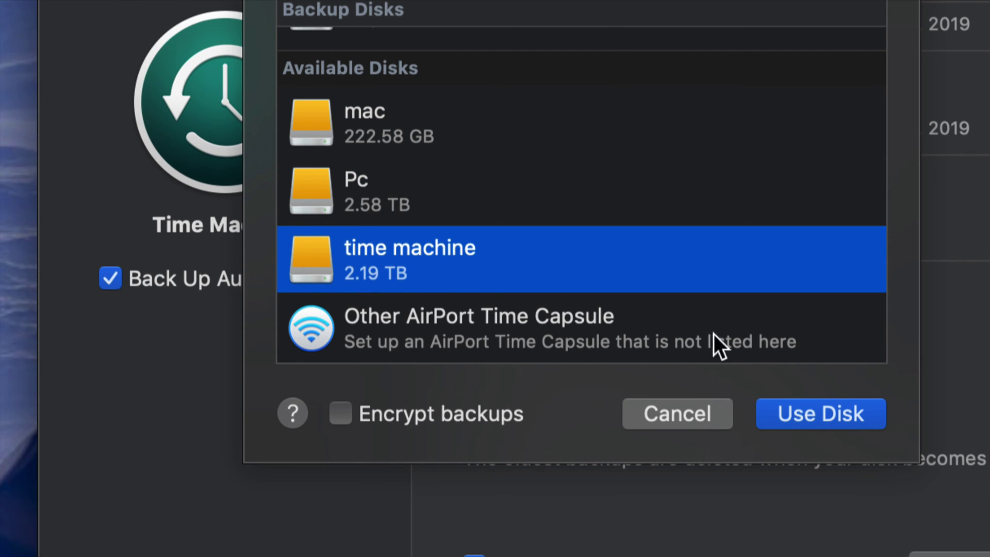
{"action": "left_click", "coordinate": [820, 416]}
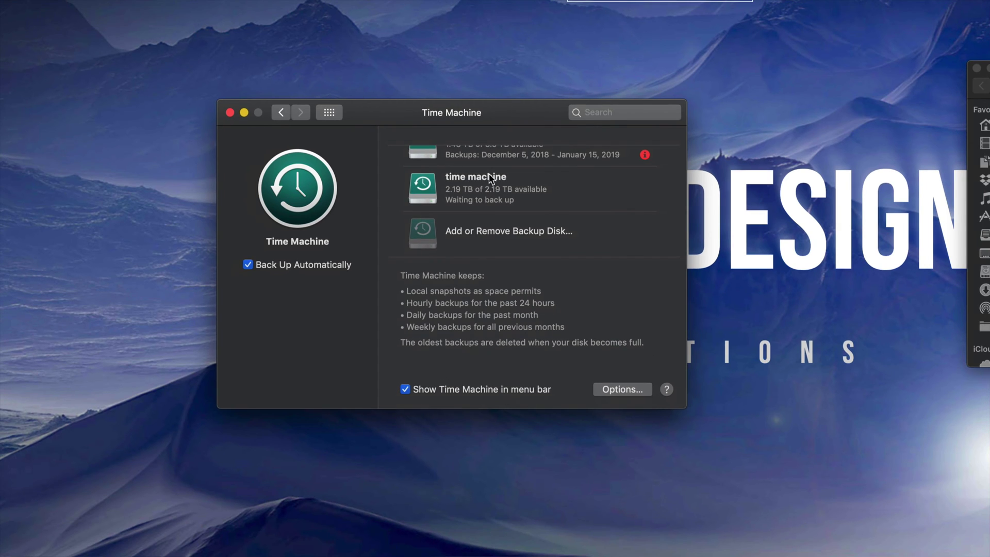
- Arrange the Time Machine preferences and time machine volume windows, and stop the remaining copy to Pc
{"action": "mouse_move", "coordinate": [511, 121]}
{"action": "left_mouse_down"}
{"action": "mouse_move", "coordinate": [496, 148]}
{"action": "mouse_move", "coordinate": [504, 136]}
{"action": "left_mouse_up"}
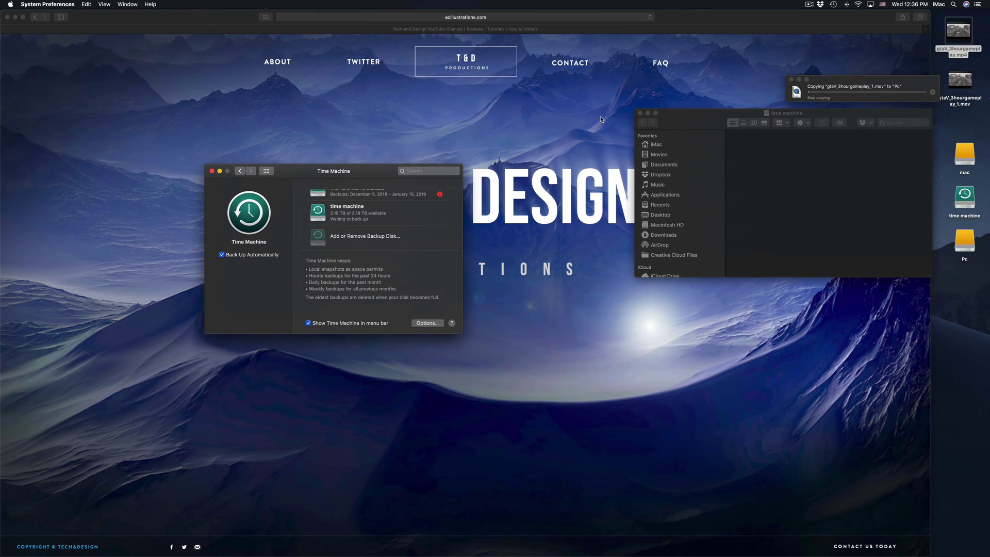
{"action": "left_click_drag", "start_coordinate": [717, 113], "coordinate": [636, 251]}
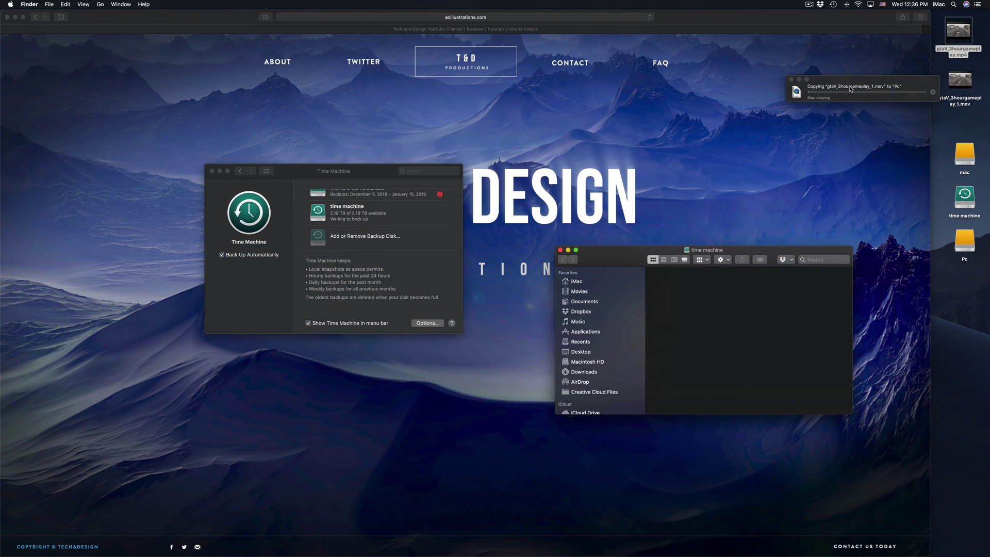
{"action": "left_click_drag", "start_coordinate": [852, 82], "coordinate": [667, 215]}
{"action": "left_click", "coordinate": [748, 225]}
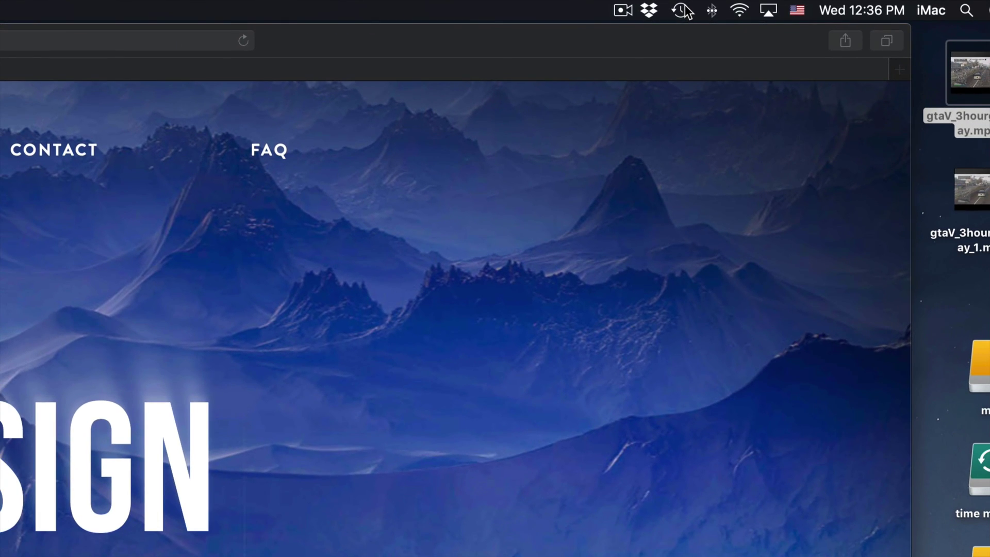
- Check the quick Time Machine backup options and the time machine disk's backup status in the preferences
{"action": "left_click", "coordinate": [683, 11]}
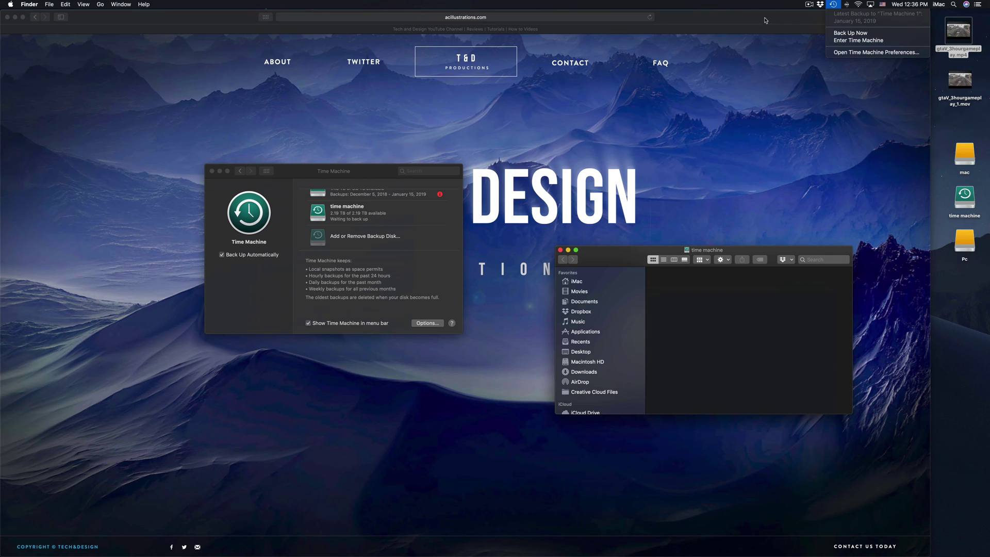
{"action": "left_click", "coordinate": [749, 9]}
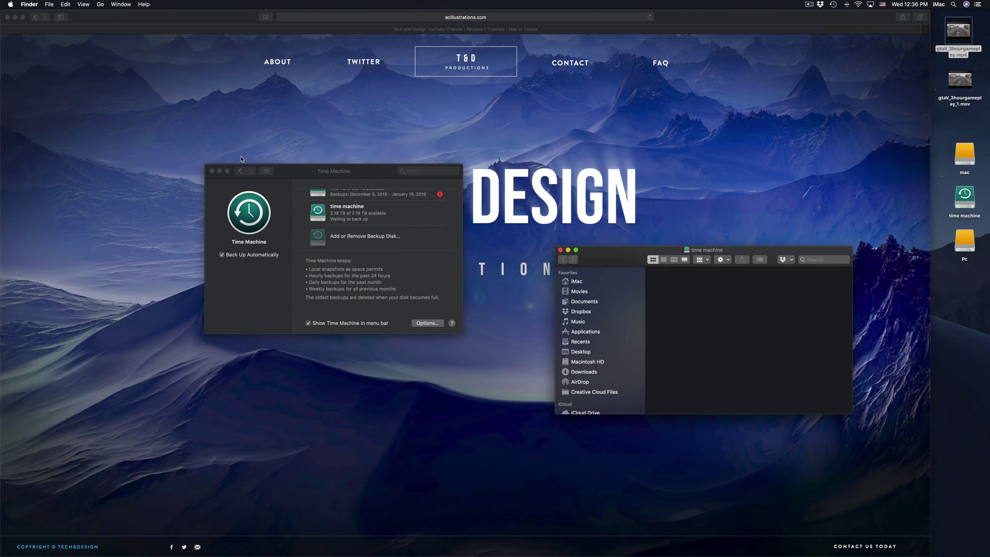
{"action": "left_click_drag", "start_coordinate": [317, 175], "coordinate": [397, 180]}
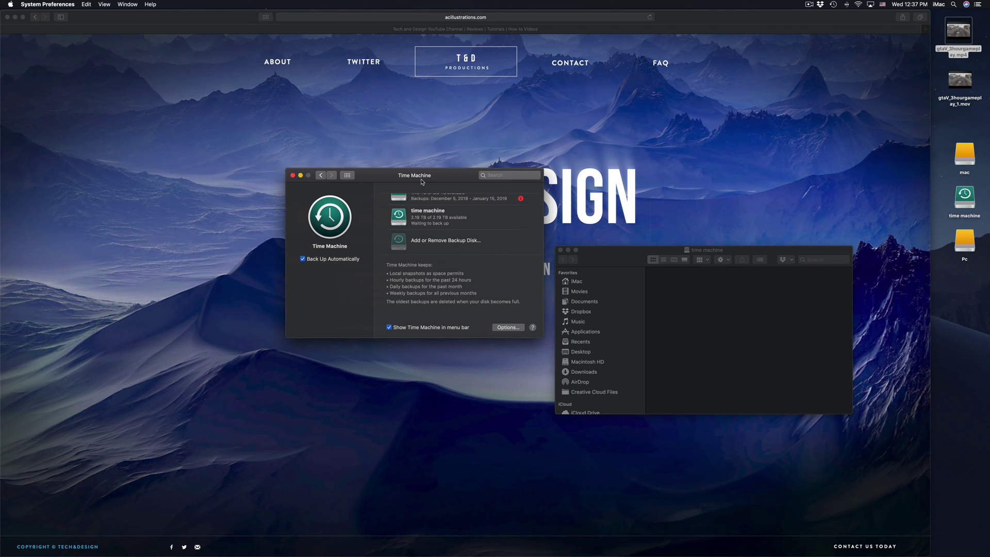
{"action": "left_click_drag", "start_coordinate": [422, 182], "coordinate": [479, 145]}
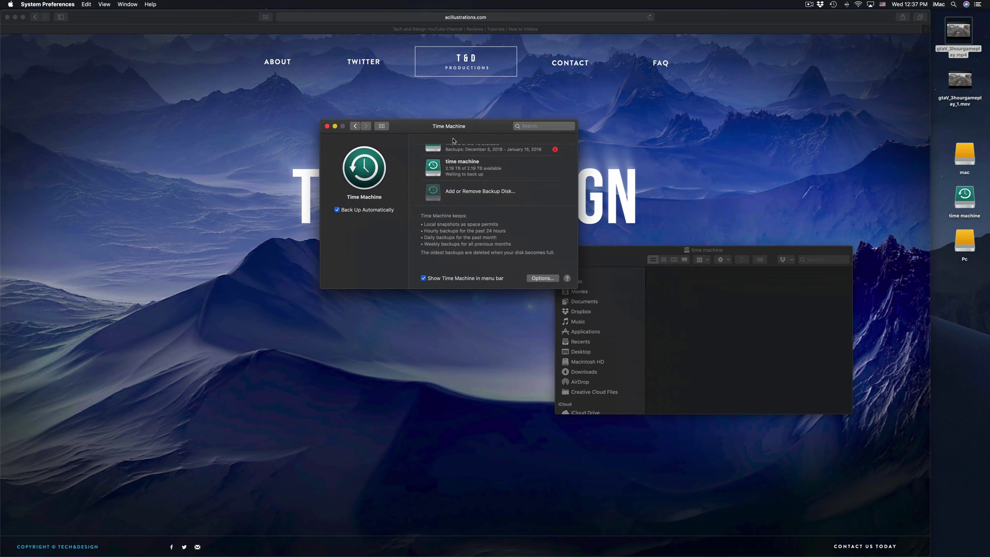
{"action": "left_click_drag", "start_coordinate": [454, 128], "coordinate": [529, 93]}
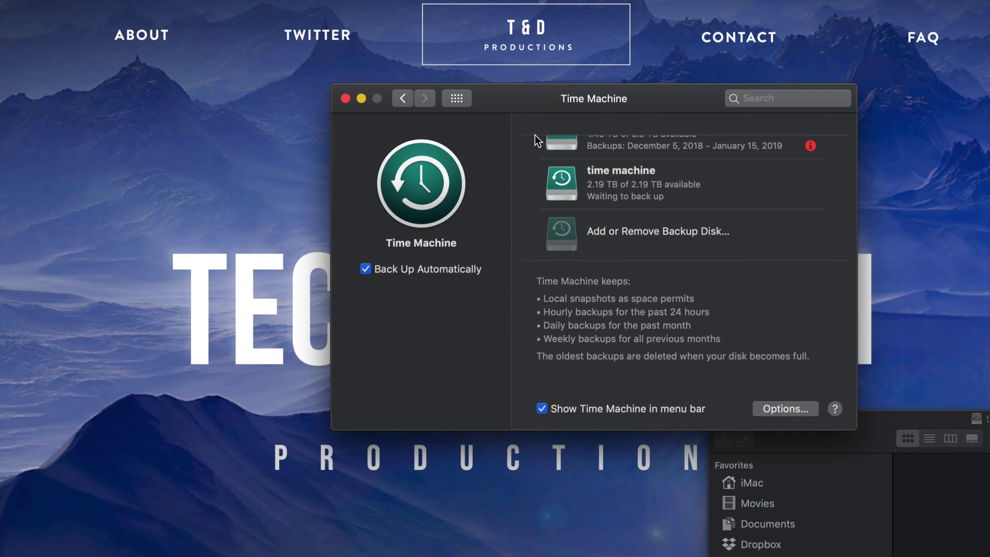
{"action": "scroll", "coordinate": [607, 189], "scroll_direction": "up", "scroll_amount": 2}
{"action": "scroll", "coordinate": [607, 190], "scroll_direction": "down", "scroll_amount": 2}
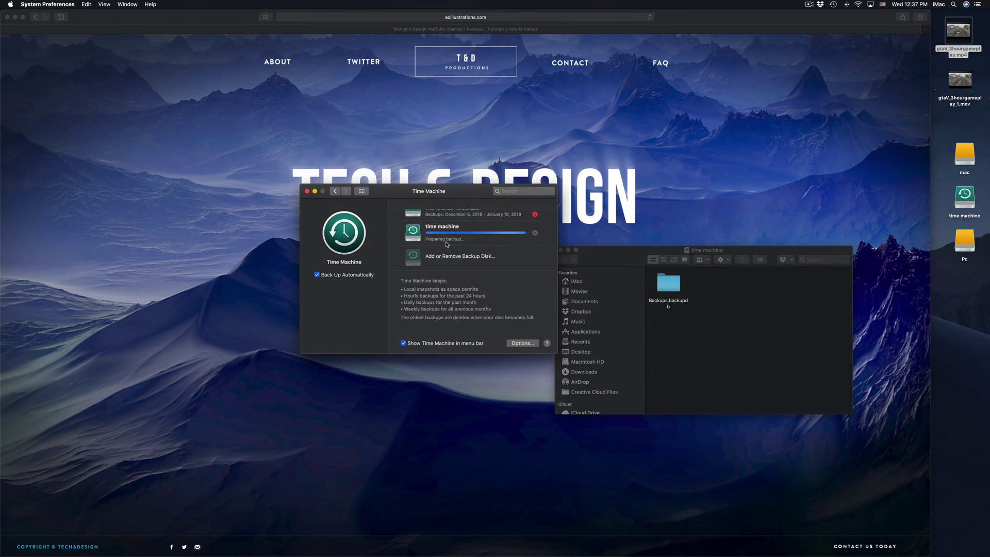
- Open the mac and Pc volumes in separate windows, arrange them around the Time Machine preferences, and switch to Safari
{"action": "double_click", "coordinate": [964, 158]}
{"action": "left_click_drag", "start_coordinate": [647, 111], "coordinate": [567, 123]}
{"action": "double_click", "coordinate": [971, 242]}
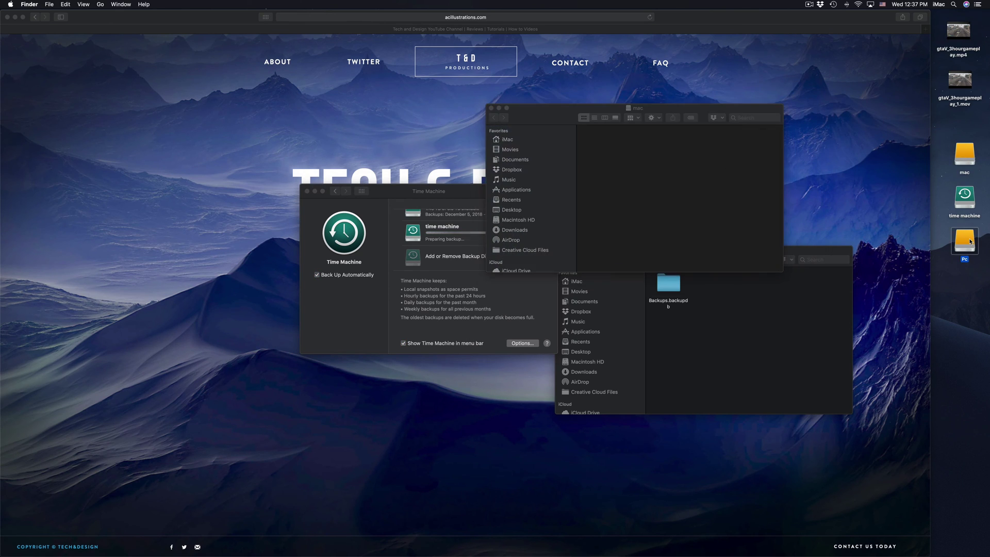
{"action": "left_click_drag", "start_coordinate": [628, 173], "coordinate": [232, 75]}
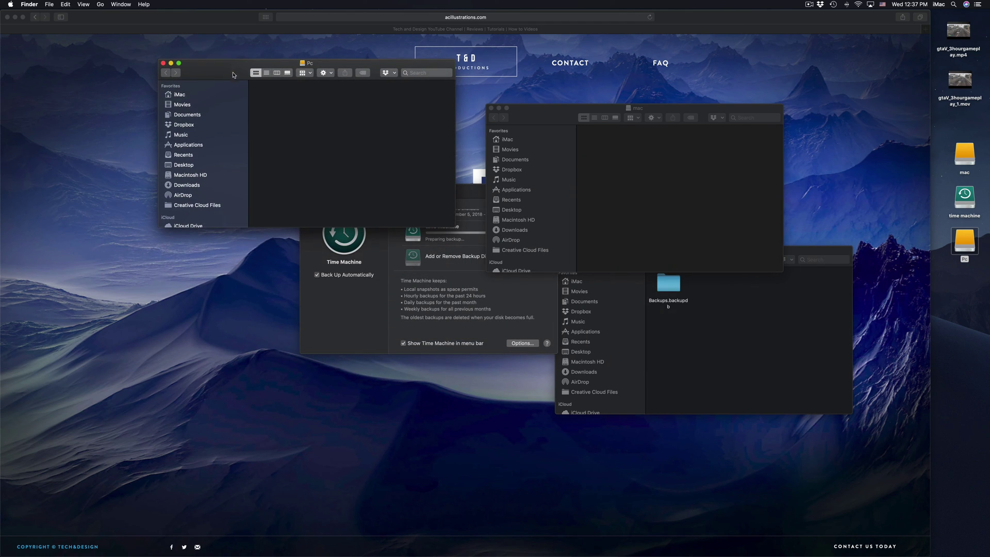
{"action": "left_click", "coordinate": [333, 308]}
{"action": "left_click_drag", "start_coordinate": [397, 195], "coordinate": [377, 248]}
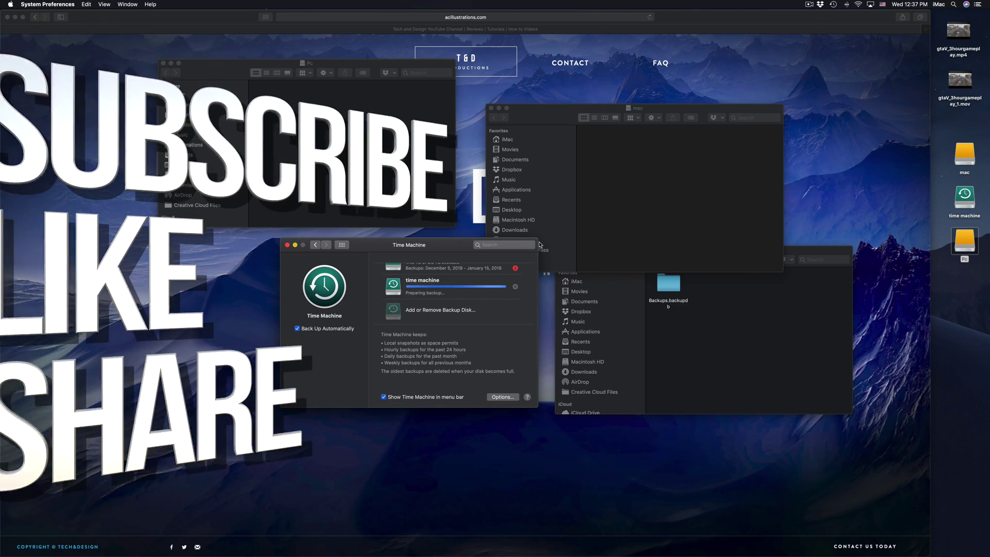
{"action": "left_click", "coordinate": [614, 78]}
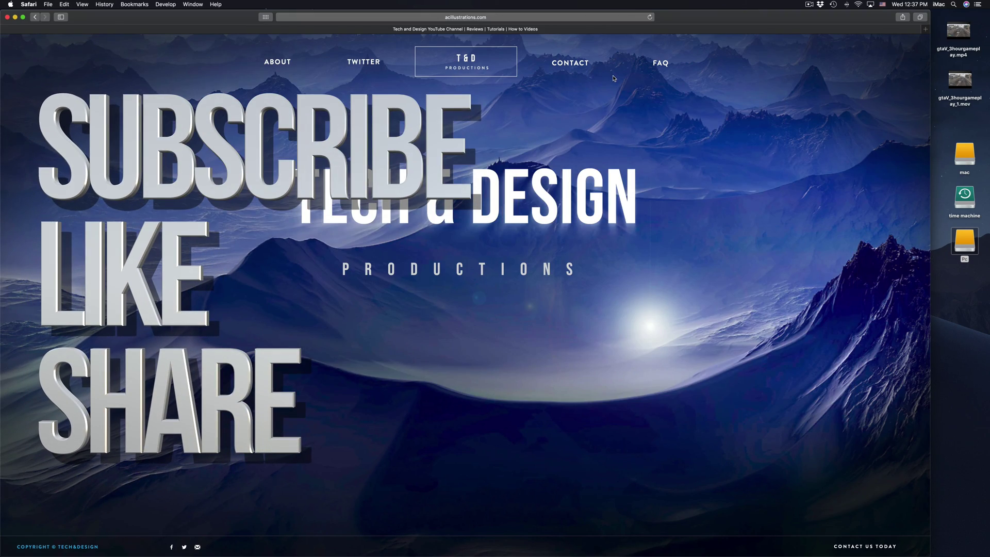